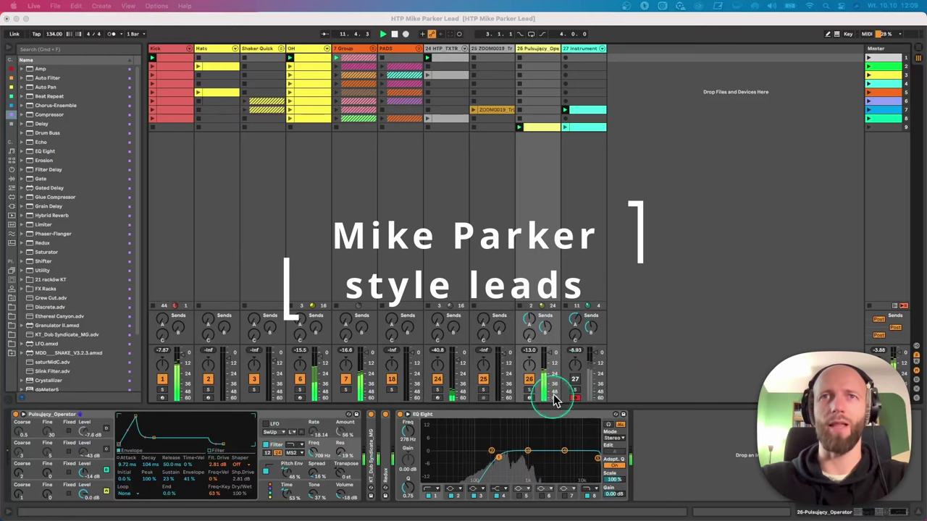
Mute track 26, vary track 27's rack macros to a Loop TIME of 258 ms and Filter Freq of 396 Hz, and disarm it.
{"action": "left_click", "coordinate": [533, 380]}
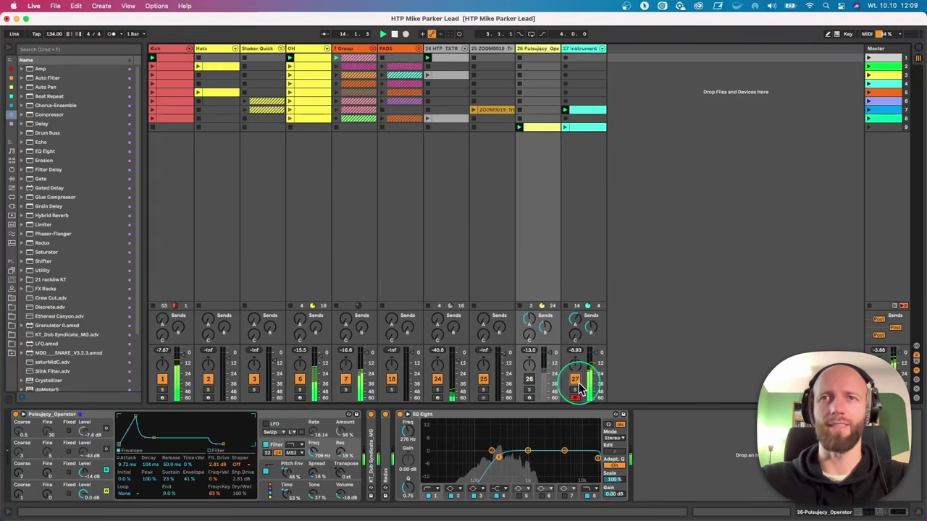
{"action": "left_click", "coordinate": [579, 49]}
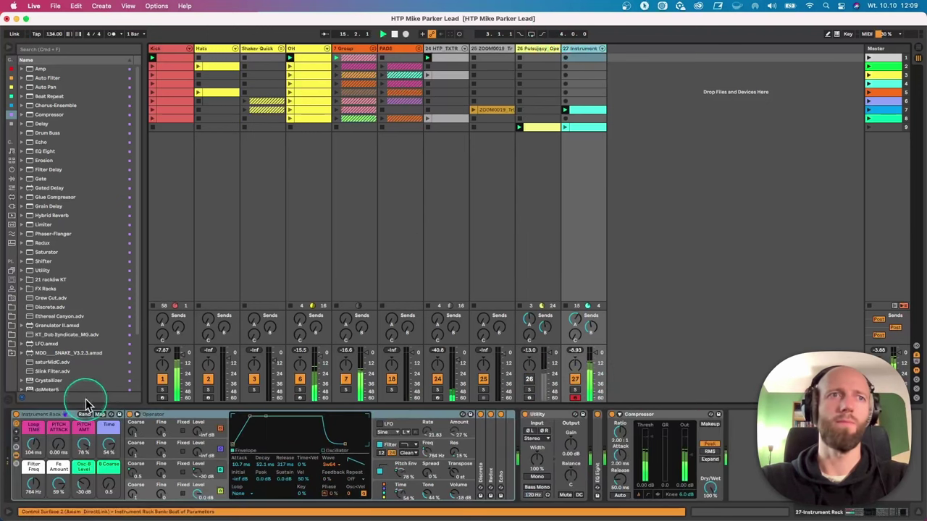
{"action": "mouse_move", "coordinate": [44, 490]}
{"action": "left_mouse_down"}
{"action": "mouse_move", "coordinate": [44, 474]}
{"action": "mouse_move", "coordinate": [34, 487]}
{"action": "left_mouse_up"}
{"action": "left_click", "coordinate": [33, 454]}
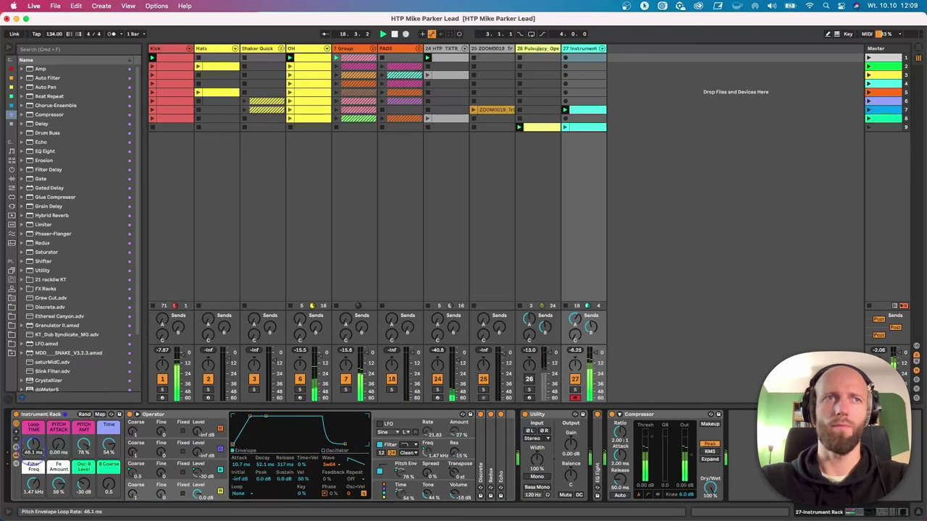
{"action": "left_click", "coordinate": [577, 398]}
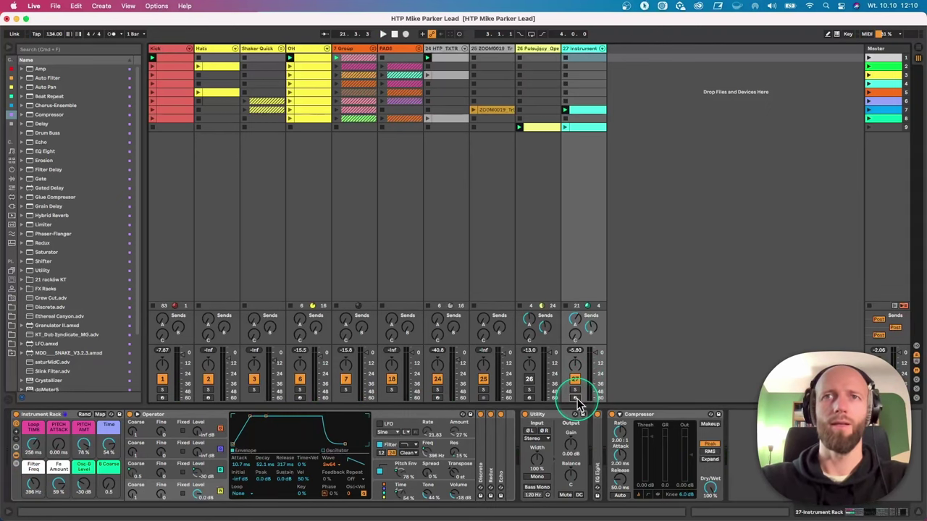
Insert a new MIDI track after track 27 with Operator as its instrument, and mute track 27.
{"action": "left_click", "coordinate": [628, 88]}
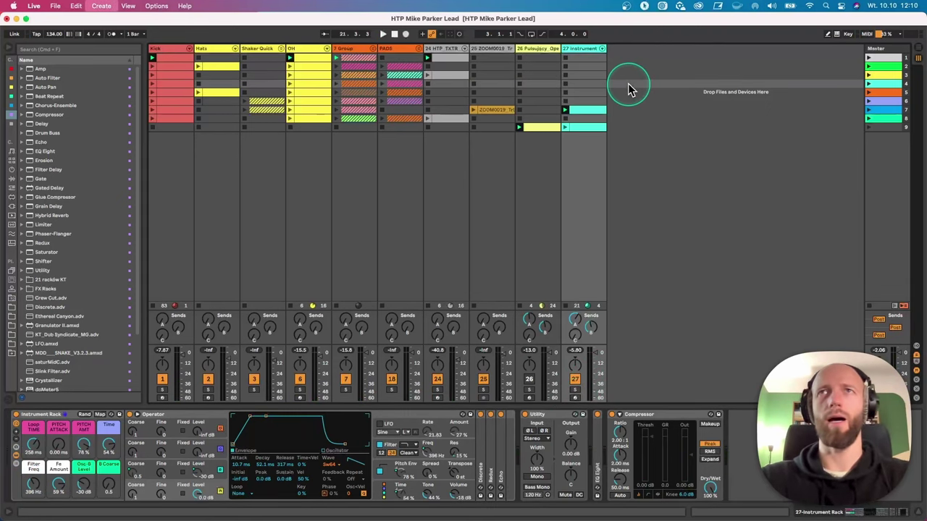
{"action": "key", "text": "super+shift+t"}
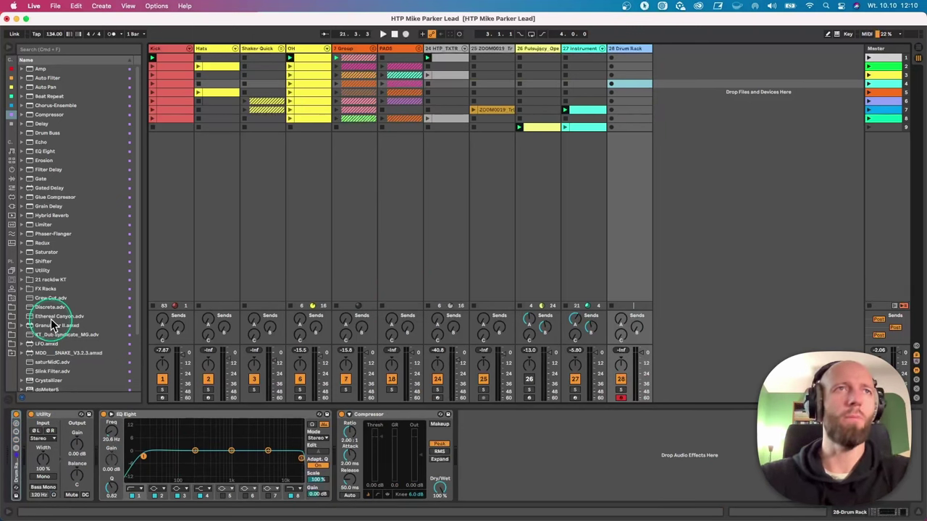
{"action": "left_click", "coordinate": [15, 170]}
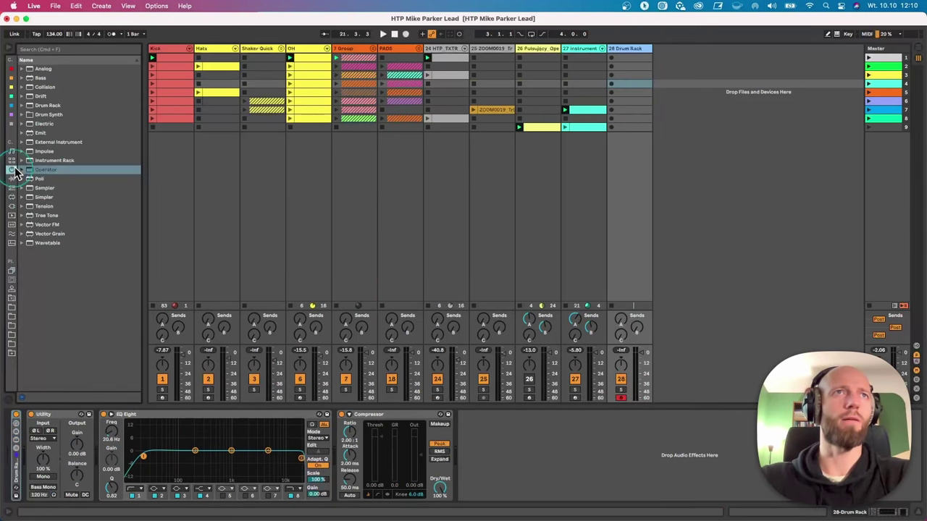
{"action": "left_click", "coordinate": [62, 170]}
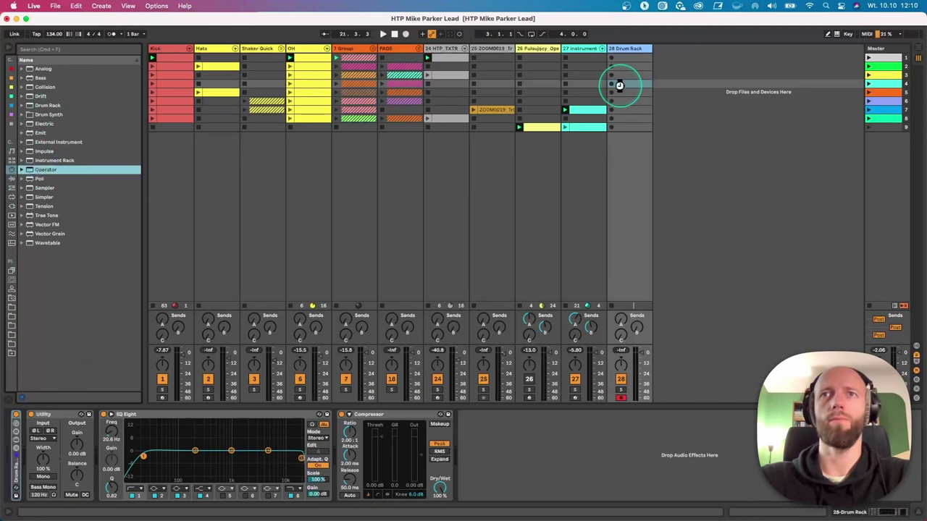
{"action": "left_click_drag", "start_coordinate": [619, 85], "coordinate": [618, 88]}
{"action": "left_click", "coordinate": [576, 379]}
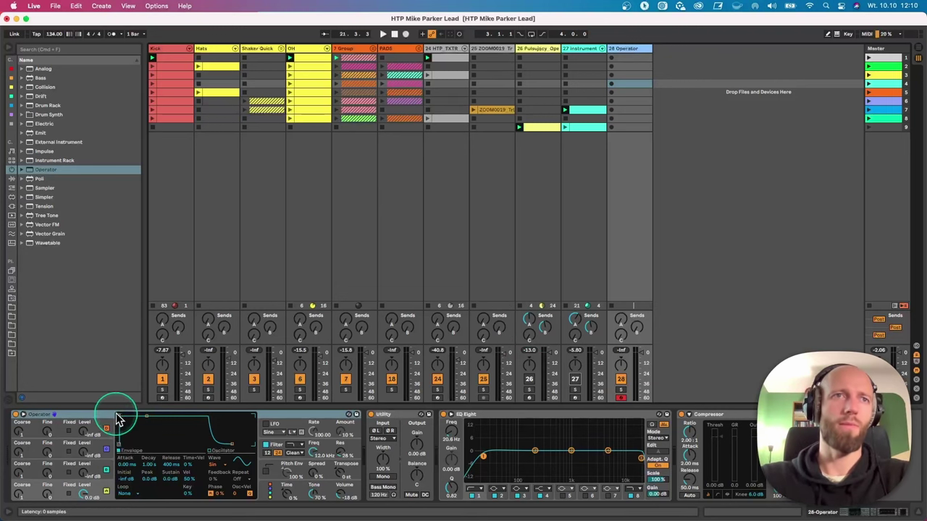
{"action": "left_click", "coordinate": [89, 415]}
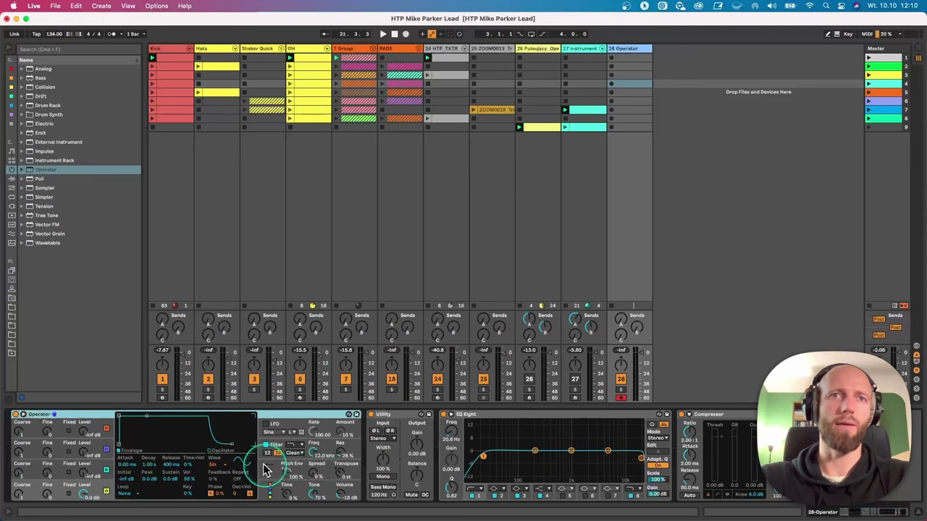
Create a one-bar clip in scene 9 of the Operator track with a C3 note filling the whole bar.
{"action": "double_click", "coordinate": [619, 127]}
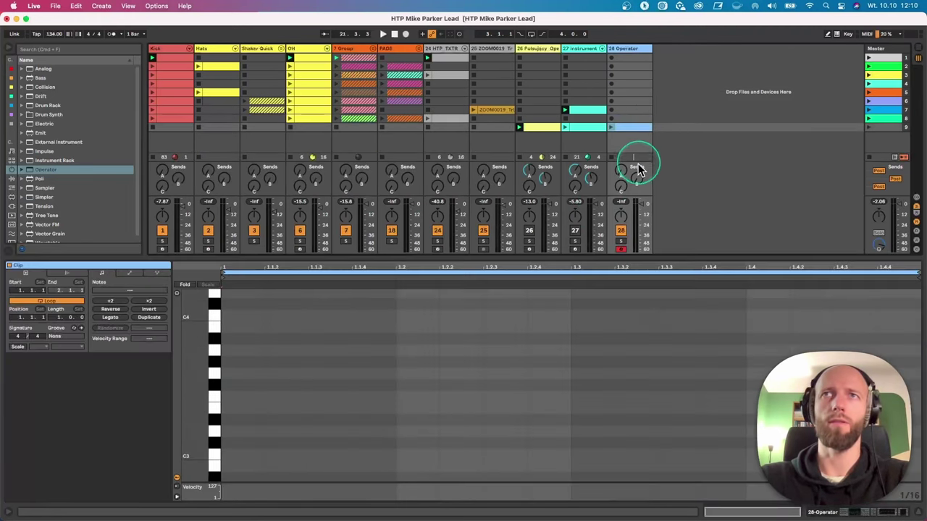
{"action": "double_click", "coordinate": [237, 455]}
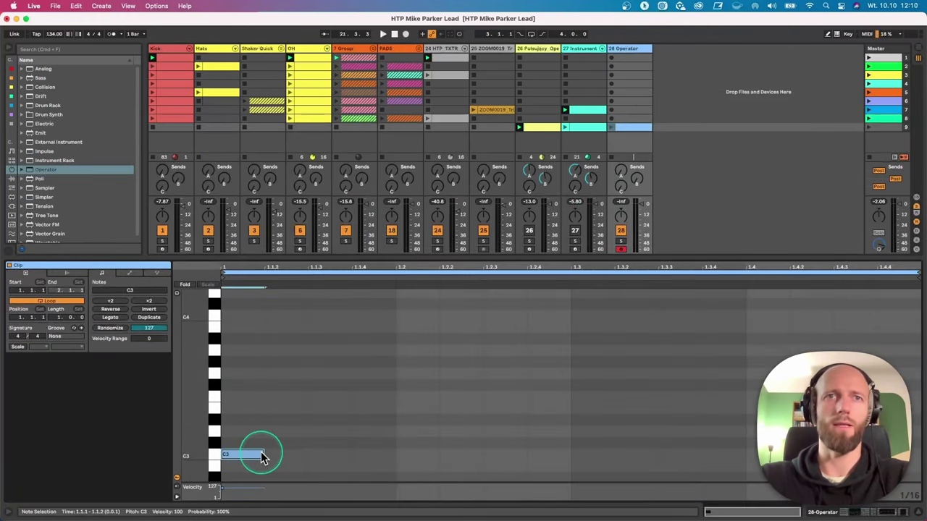
{"action": "left_click_drag", "start_coordinate": [262, 453], "coordinate": [914, 456]}
{"action": "left_click_drag", "start_coordinate": [744, 462], "coordinate": [744, 454]}
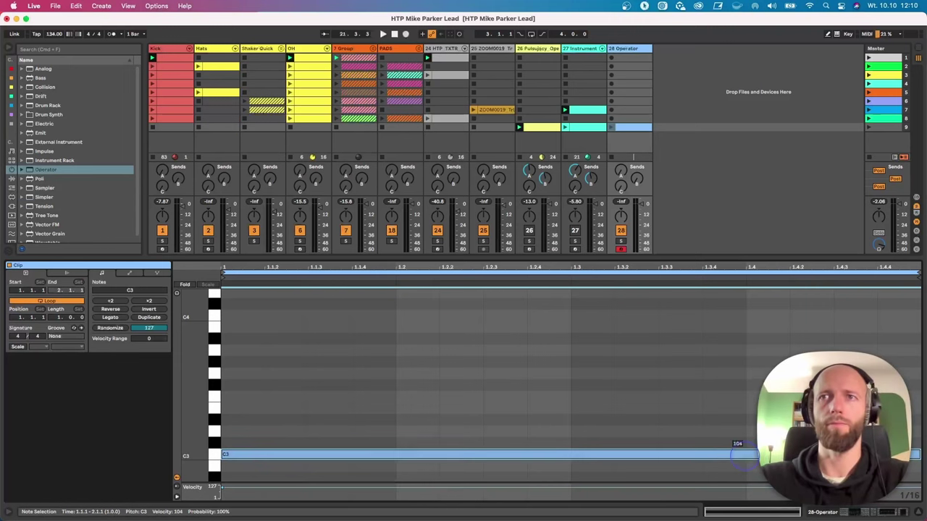
Enable Operator's pitch envelope at 35% and play the new clip with track 28 soloed.
{"action": "left_click", "coordinate": [630, 48]}
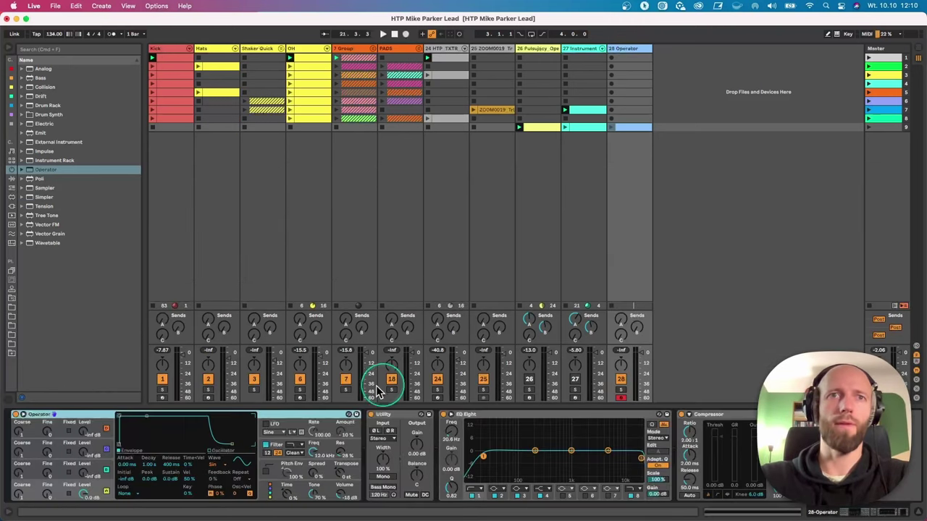
{"action": "left_click", "coordinate": [262, 468]}
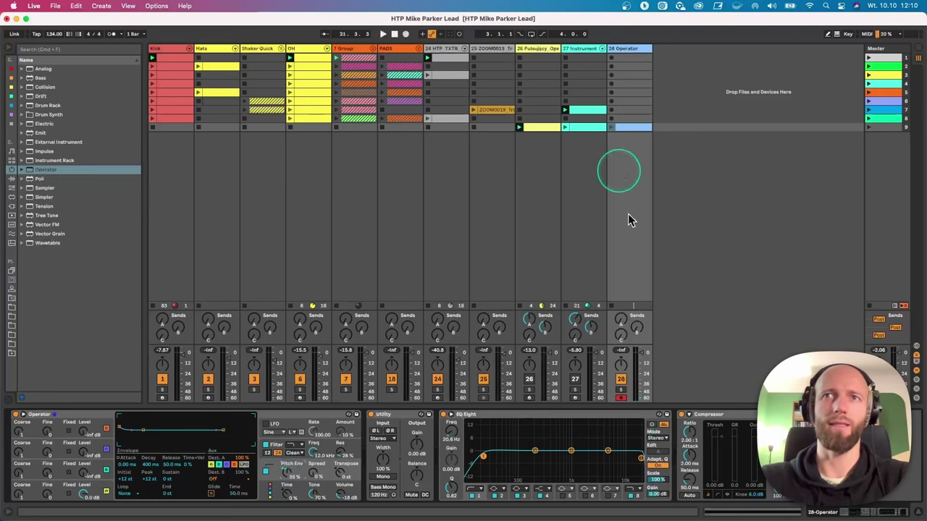
{"action": "left_click", "coordinate": [619, 390]}
{"action": "key", "text": "space"}
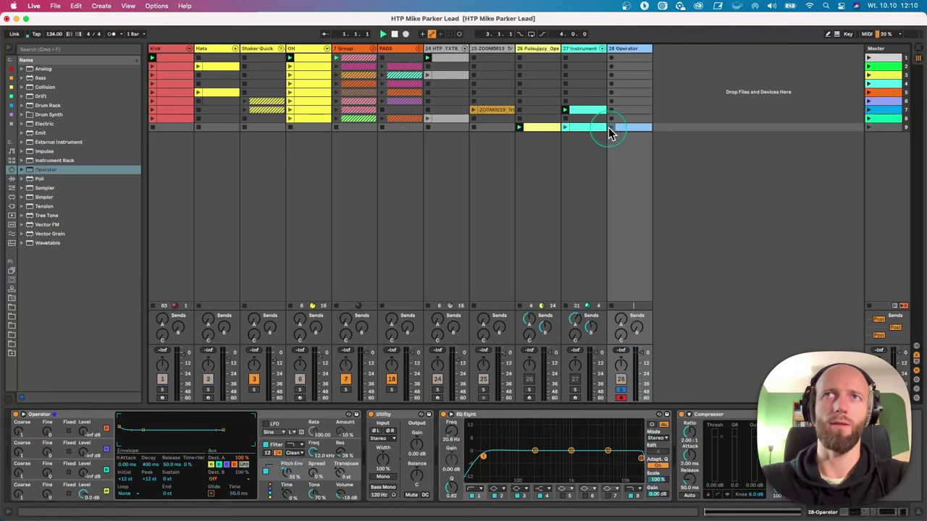
{"action": "left_click", "coordinate": [609, 128]}
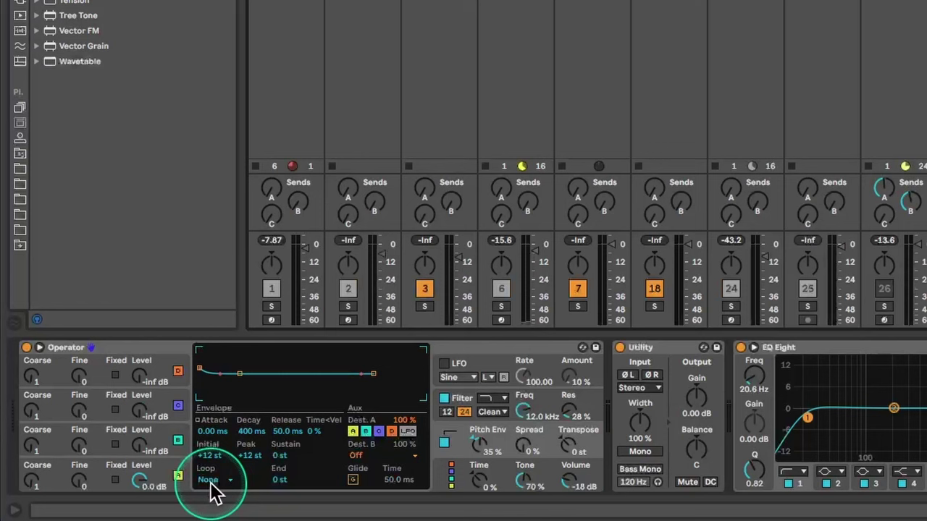
Set the pitch envelope's loop mode to Loop with a loop time of 142 ms, decay 28.6 ms and release 14.4 ms.
{"action": "left_click", "coordinate": [214, 484]}
{"action": "left_click", "coordinate": [215, 443]}
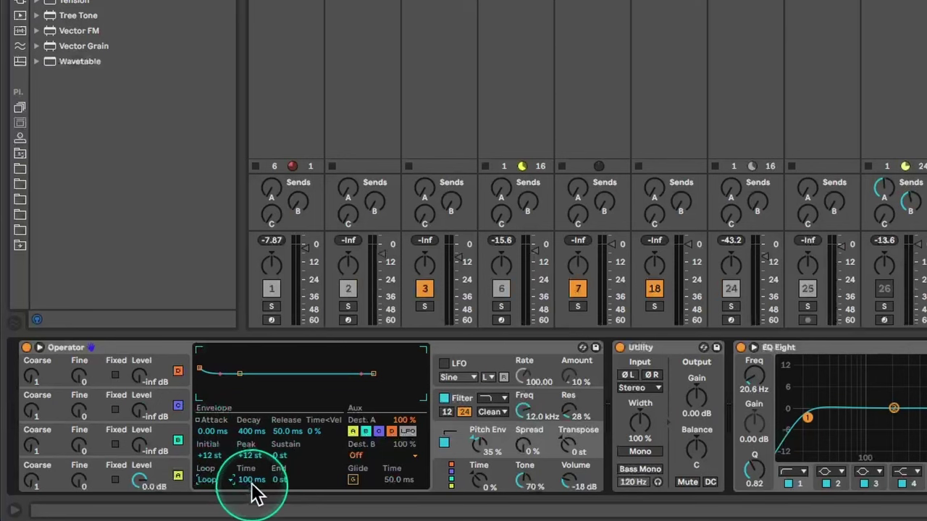
{"action": "key", "text": "space"}
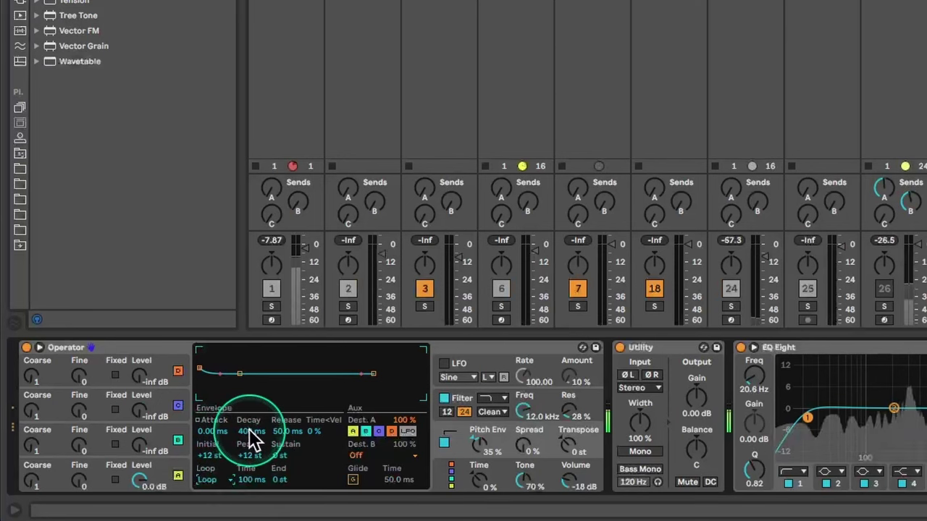
{"action": "left_click", "coordinate": [232, 481]}
{"action": "left_click", "coordinate": [241, 480]}
{"action": "left_click_drag", "start_coordinate": [250, 479], "coordinate": [282, 456]}
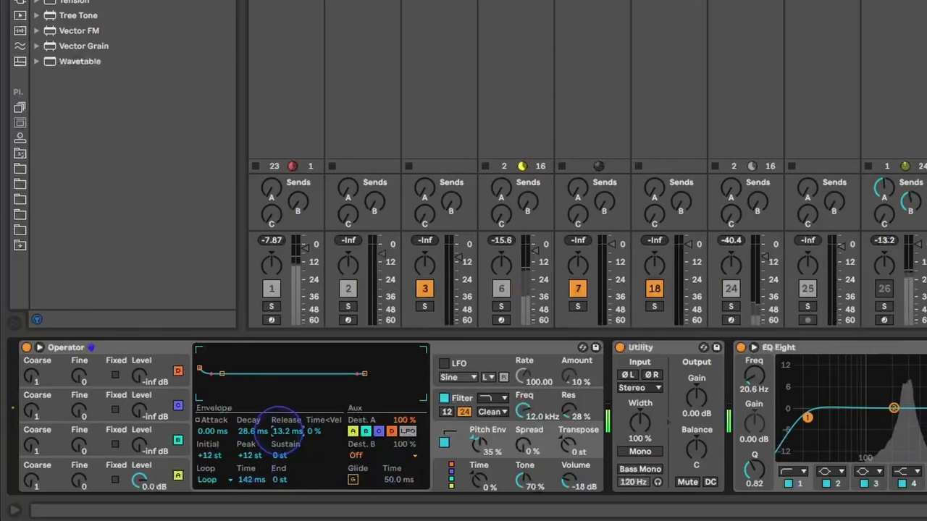
Reshape the looping pitch envelope with attack 1.31 ms, initial +36 st, loop time 82.8 ms, decay 80.1 ms and release 22.1 ms.
{"action": "left_click_drag", "start_coordinate": [212, 431], "coordinate": [212, 464]}
{"action": "mouse_move", "coordinate": [212, 431]}
{"action": "left_mouse_down"}
{"action": "mouse_move", "coordinate": [215, 456]}
{"action": "mouse_move", "coordinate": [212, 449]}
{"action": "left_mouse_up"}
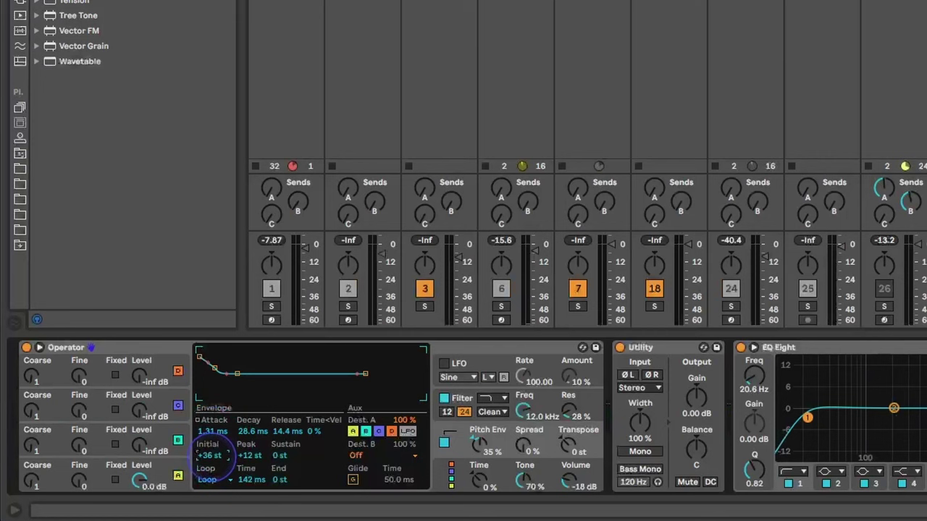
{"action": "left_click_drag", "start_coordinate": [211, 453], "coordinate": [212, 454]}
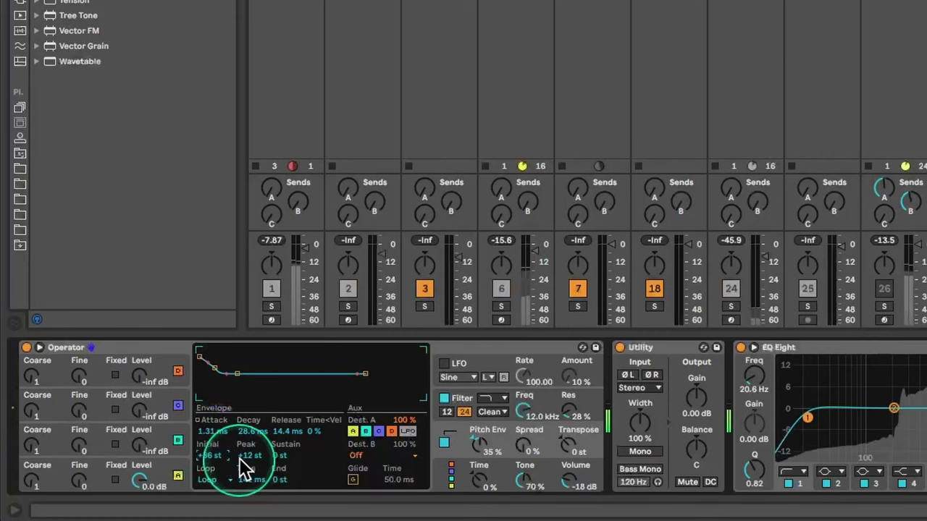
{"action": "left_click_drag", "start_coordinate": [264, 485], "coordinate": [264, 507]}
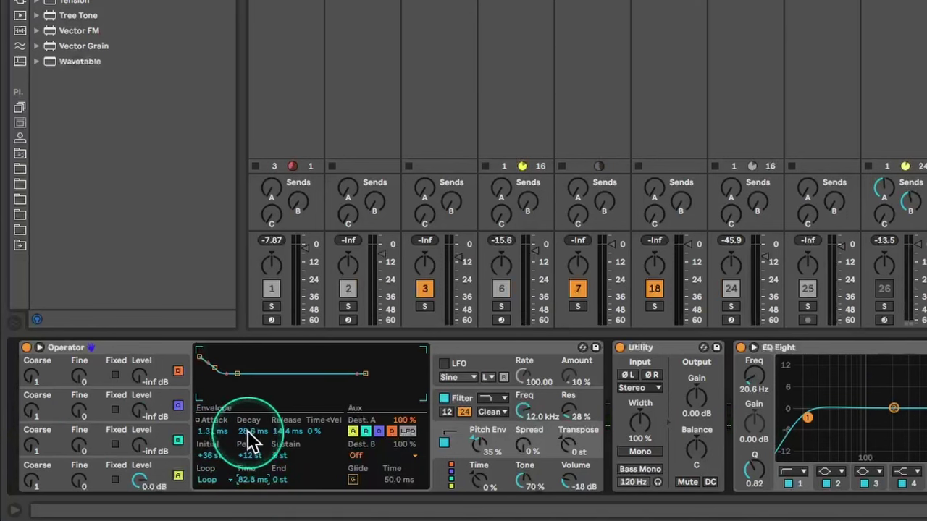
{"action": "left_click_drag", "start_coordinate": [288, 441], "coordinate": [249, 427]}
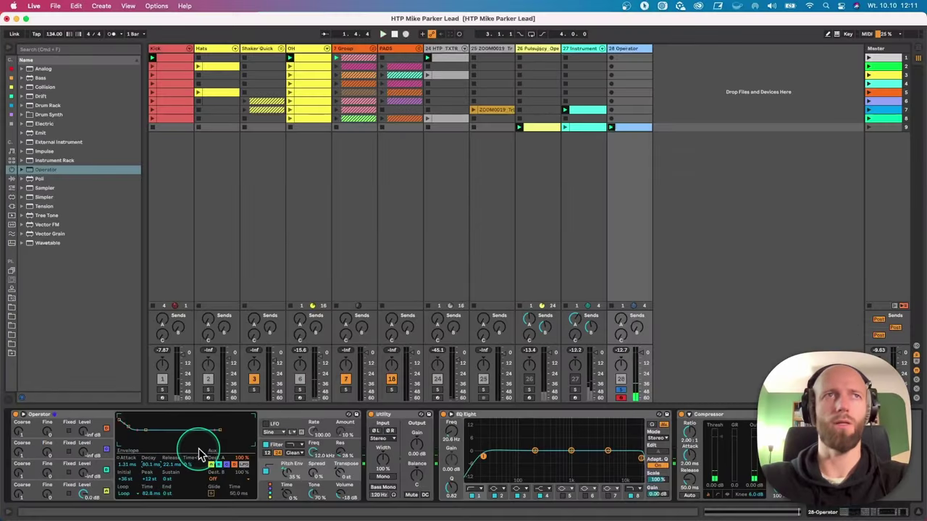
Add the Echo effect to track 28 and place it between Operator and Utility.
{"action": "left_click", "coordinate": [11, 115]}
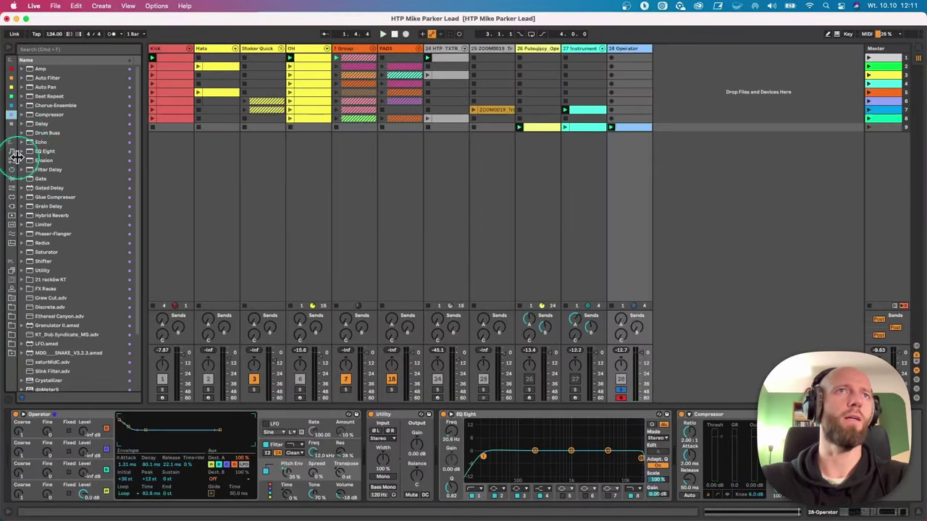
{"action": "double_click", "coordinate": [32, 143]}
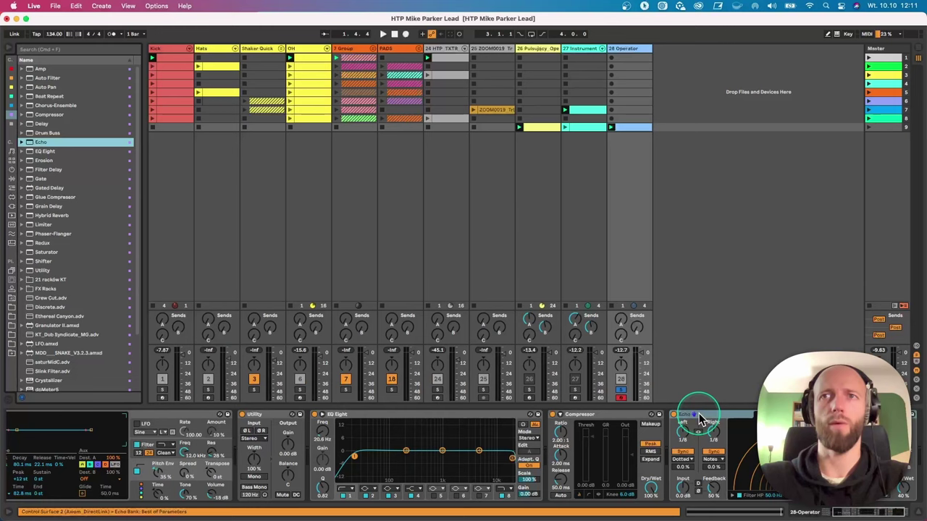
{"action": "left_click_drag", "start_coordinate": [697, 415], "coordinate": [218, 426]}
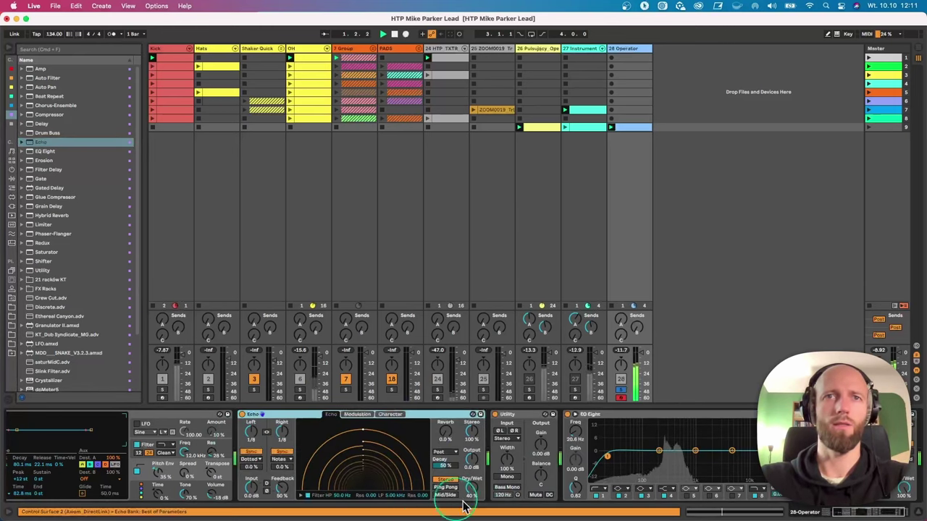
Set Operator's global Time to 20% and lengthen the pitch envelope's attack to about 79 ms.
{"action": "left_click_drag", "start_coordinate": [882, 512], "coordinate": [861, 513]}
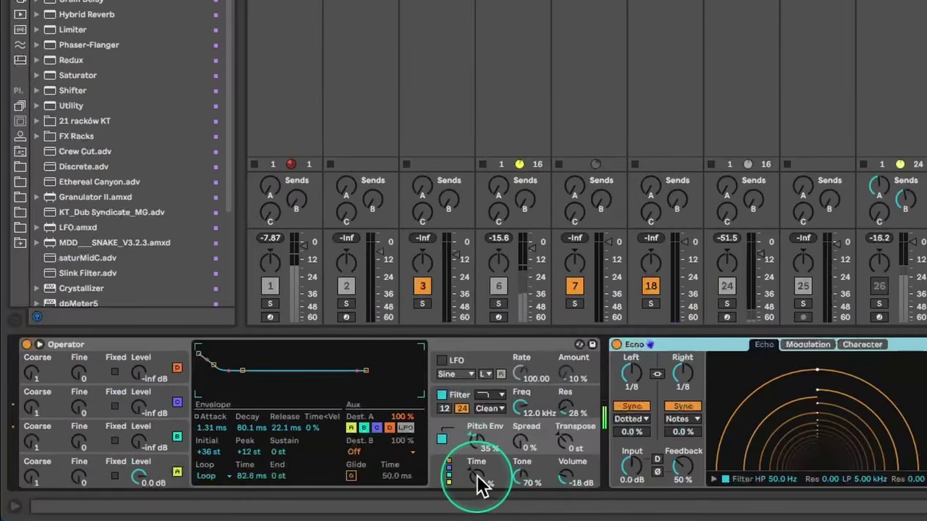
{"action": "left_click_drag", "start_coordinate": [477, 478], "coordinate": [474, 476]}
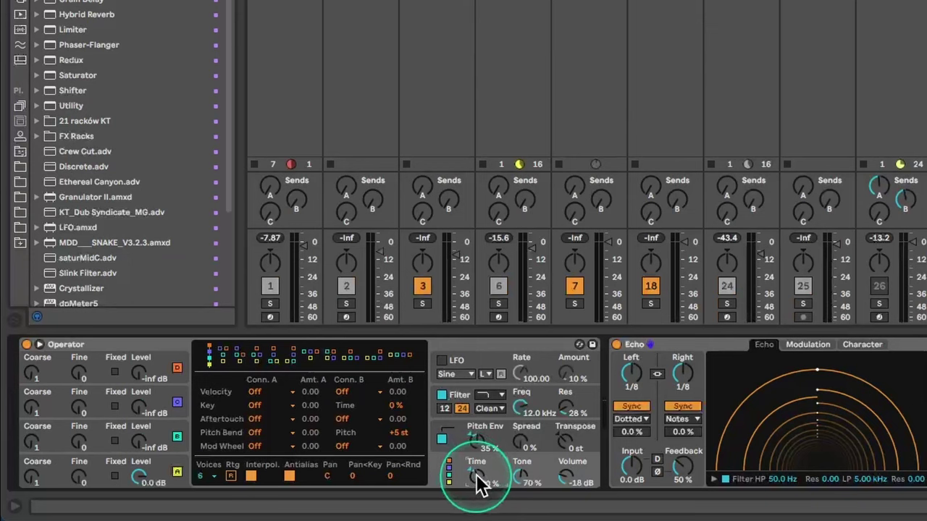
{"action": "left_click", "coordinate": [448, 436]}
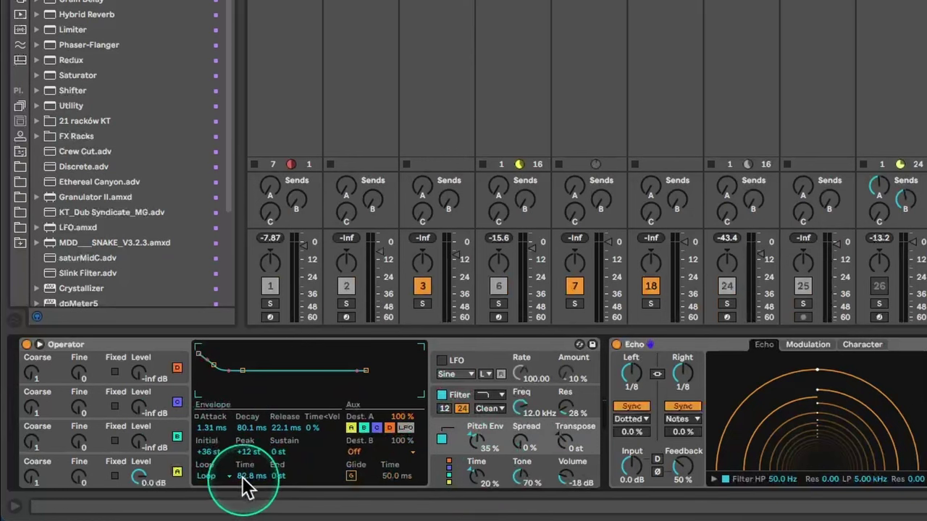
{"action": "left_click_drag", "start_coordinate": [211, 427], "coordinate": [211, 416]}
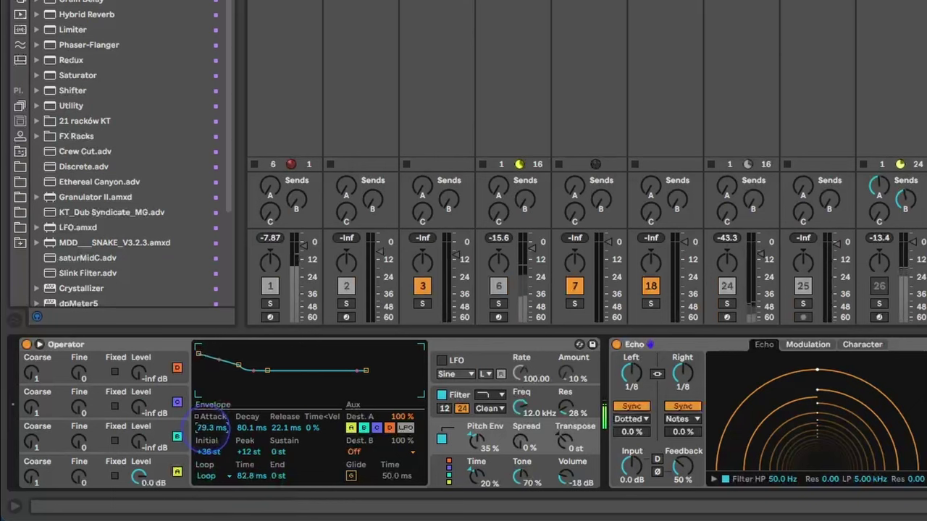
Change the waveform of Operator's oscillator A to Saw 8.
{"action": "left_click", "coordinate": [154, 438]}
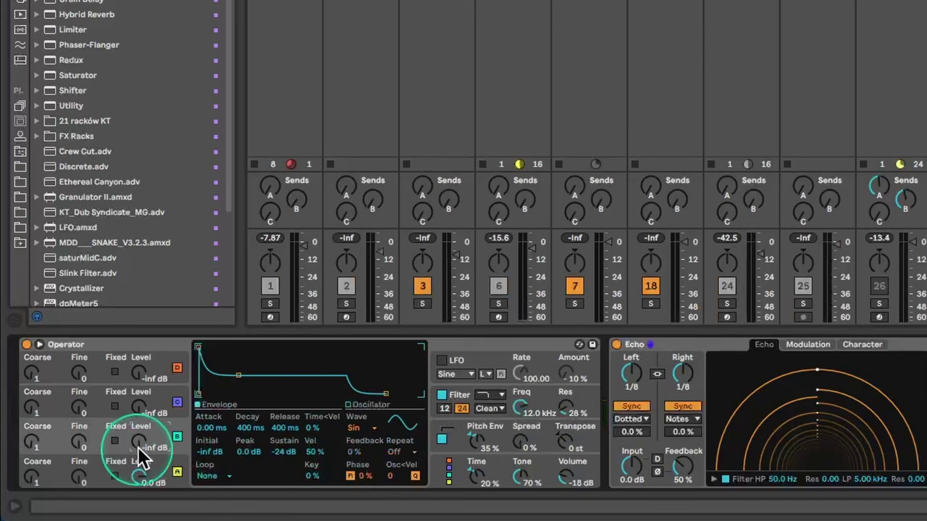
{"action": "left_click", "coordinate": [162, 467]}
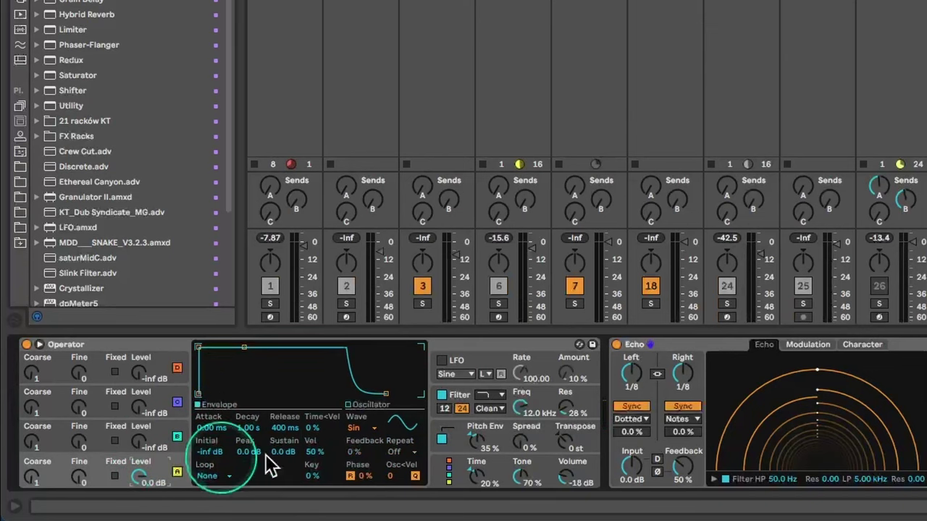
{"action": "left_click", "coordinate": [346, 431]}
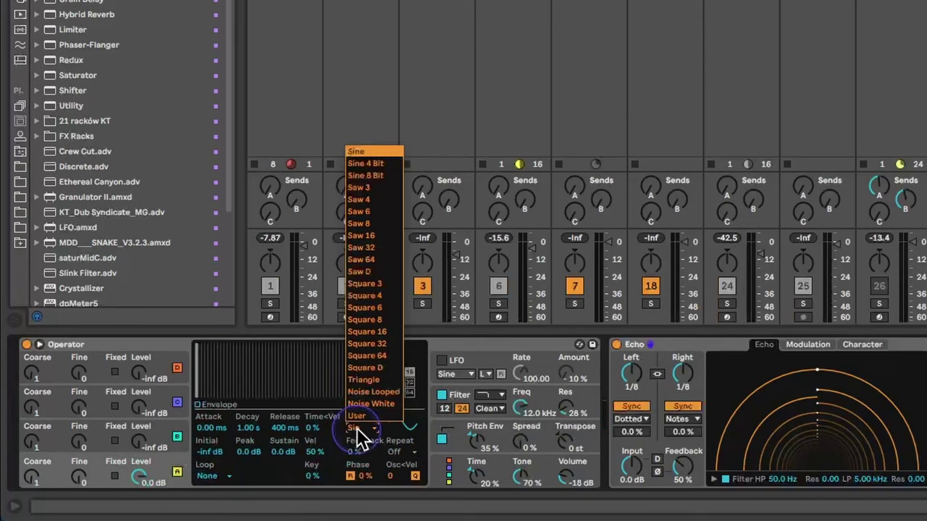
{"action": "left_click", "coordinate": [375, 224]}
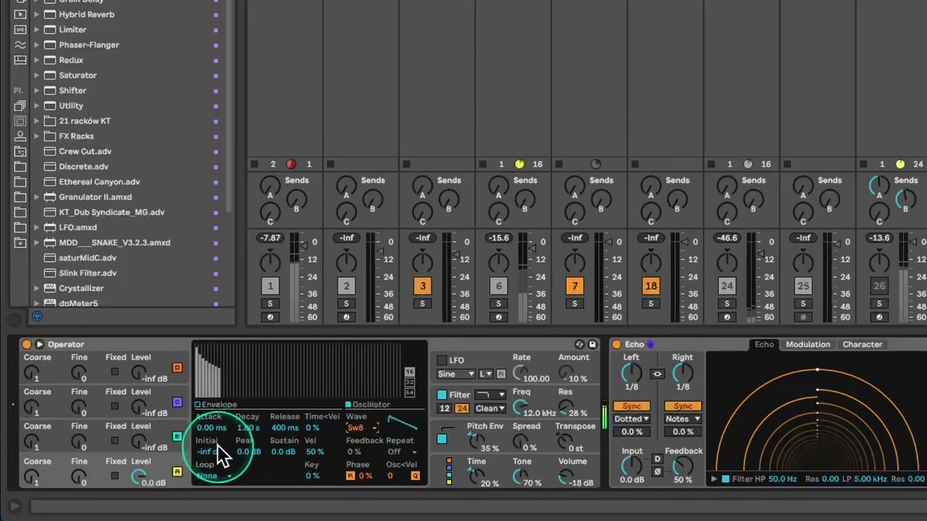
Lower Operator's filter frequency to 1.37 kHz and set the filter envelope amount to 33%.
{"action": "left_click", "coordinate": [461, 393]}
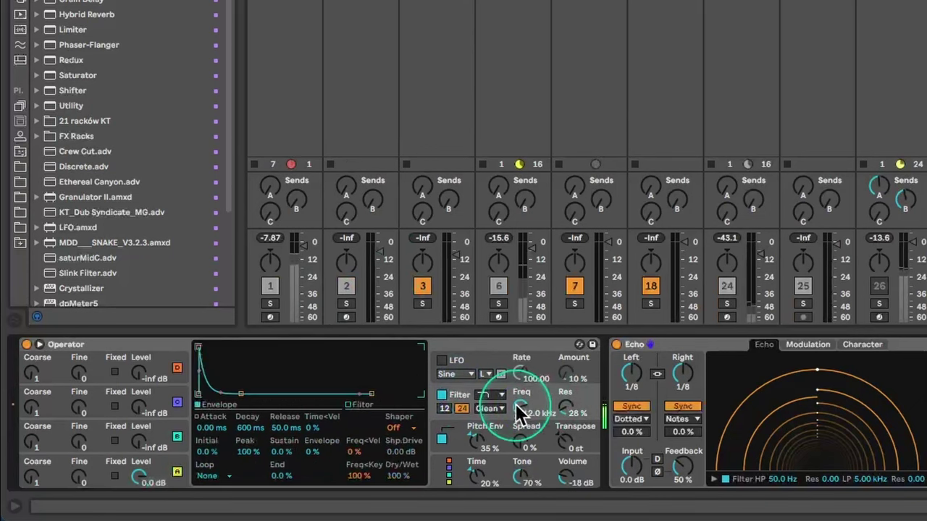
{"action": "left_click_drag", "start_coordinate": [518, 405], "coordinate": [518, 427]}
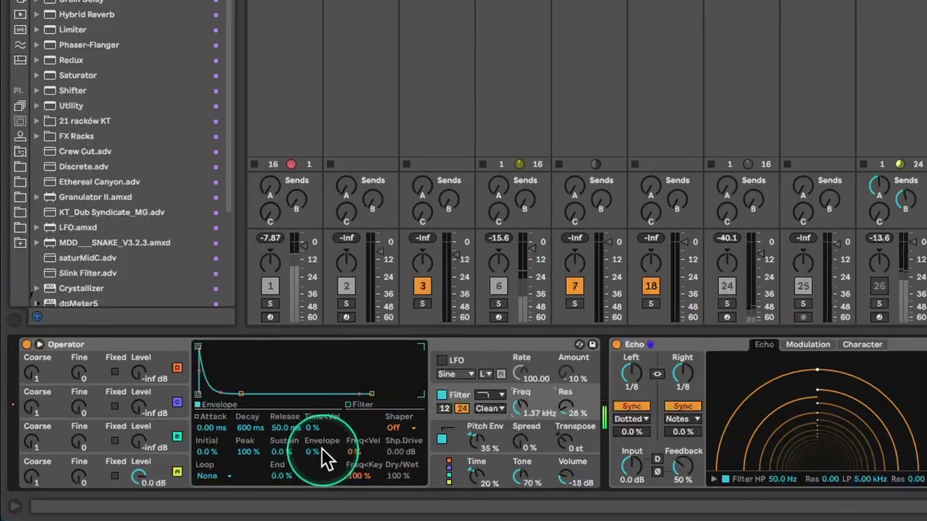
{"action": "left_click_drag", "start_coordinate": [315, 453], "coordinate": [318, 449]}
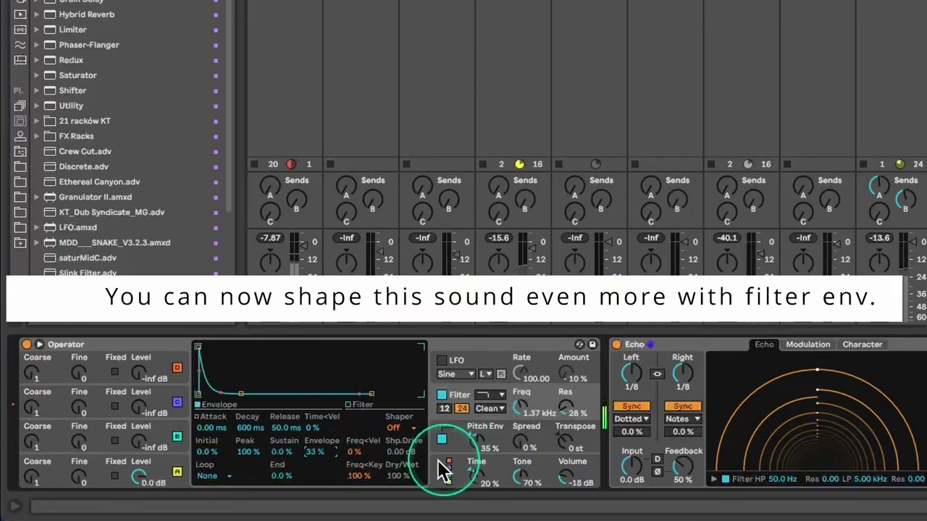
Set oscillator A's envelope attack to 79.3 ms and, during playback, Operator's filter frequency to 1.43 kHz.
{"action": "left_click", "coordinate": [176, 471]}
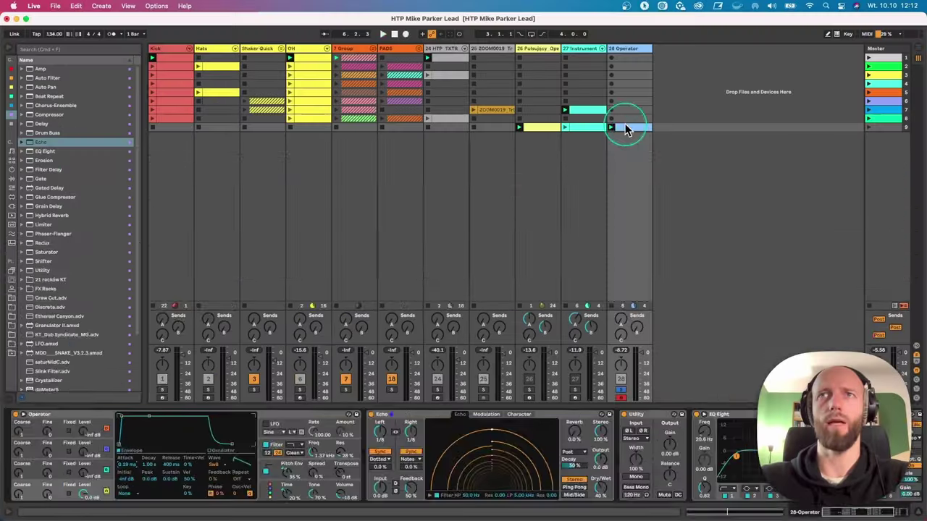
{"action": "double_click", "coordinate": [621, 128]}
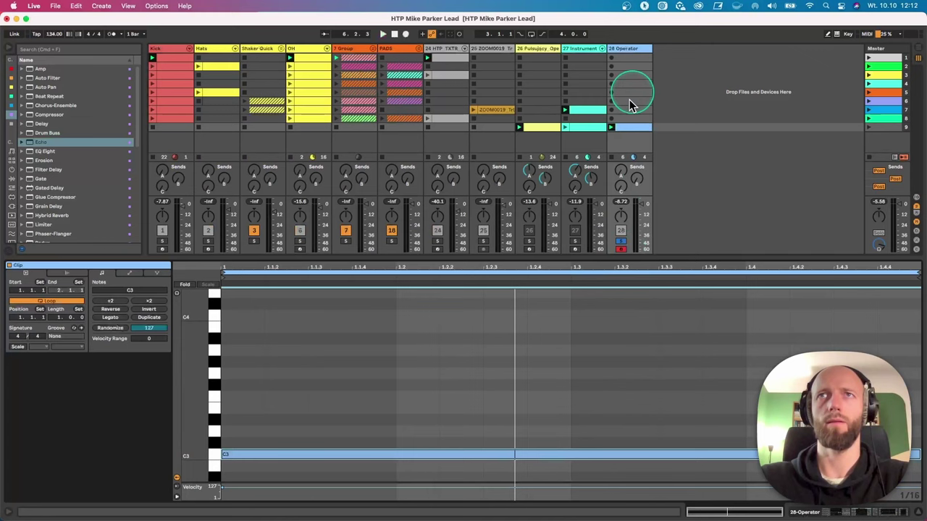
{"action": "double_click", "coordinate": [624, 49]}
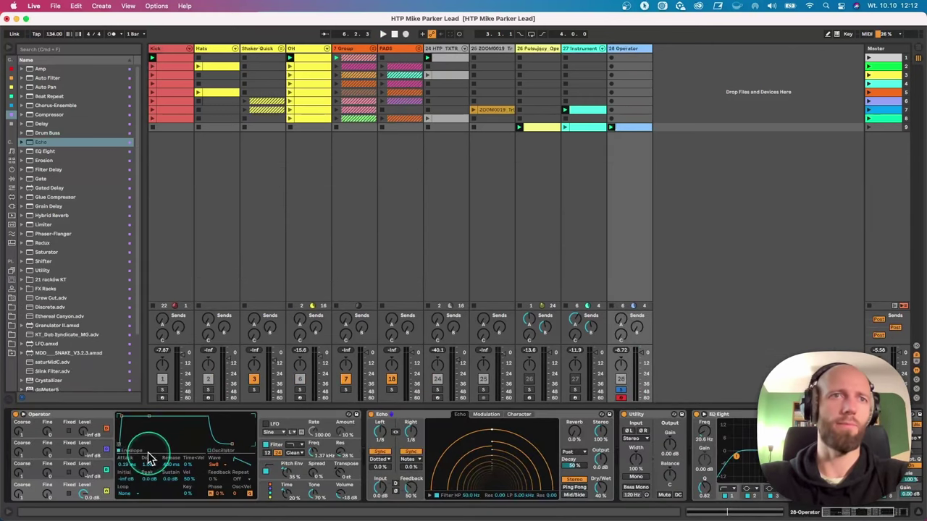
{"action": "left_click_drag", "start_coordinate": [128, 464], "coordinate": [129, 466]}
{"action": "key", "text": "space"}
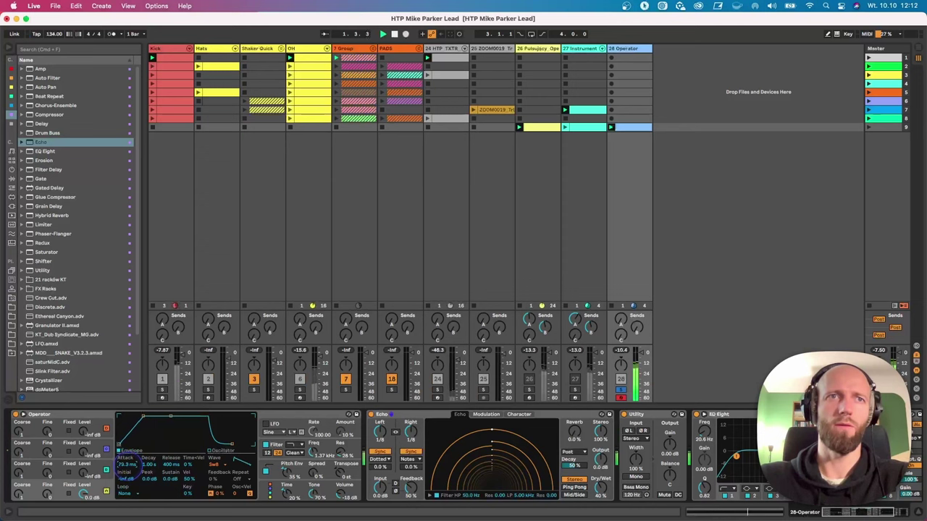
{"action": "left_click_drag", "start_coordinate": [315, 450], "coordinate": [318, 456]}
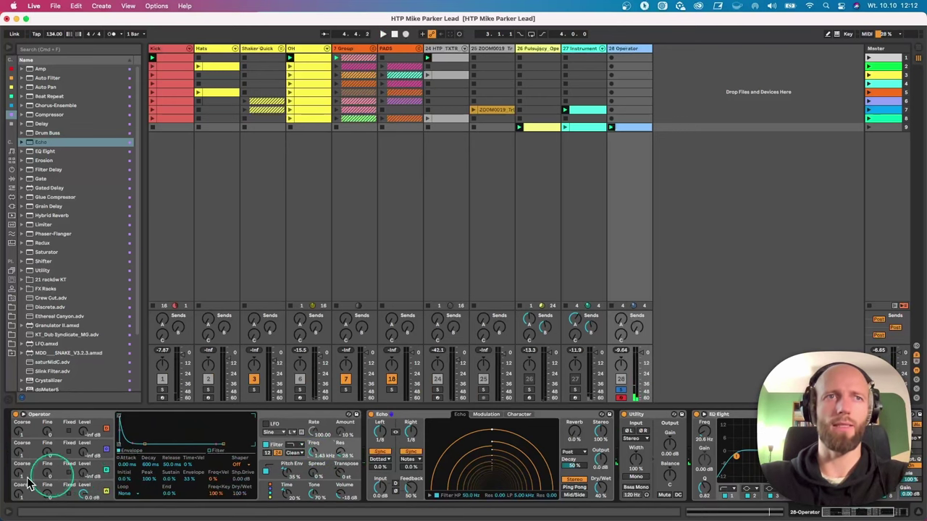
Bring in Operator's oscillator B at a level of -10 dB with its Coarse tuning at 2.
{"action": "left_click", "coordinate": [81, 476]}
{"action": "left_click_drag", "start_coordinate": [86, 480], "coordinate": [86, 472]}
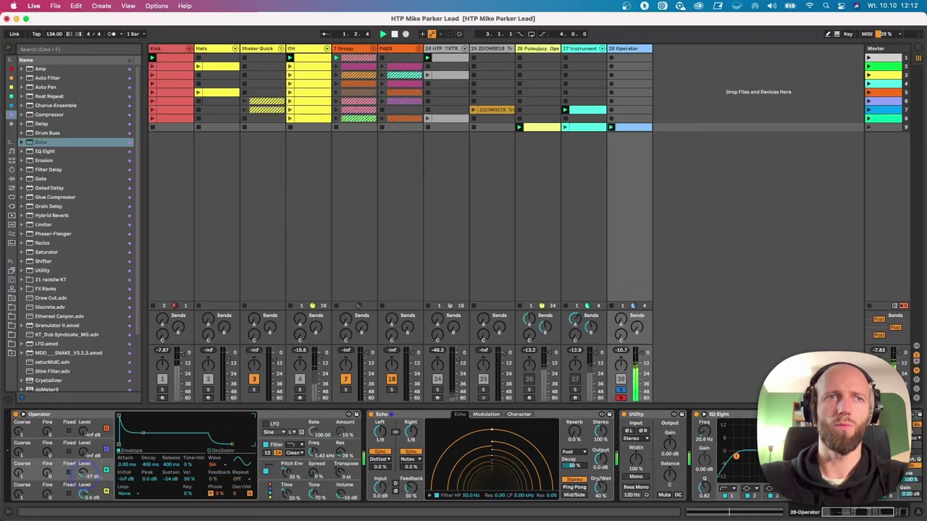
{"action": "left_click", "coordinate": [21, 476]}
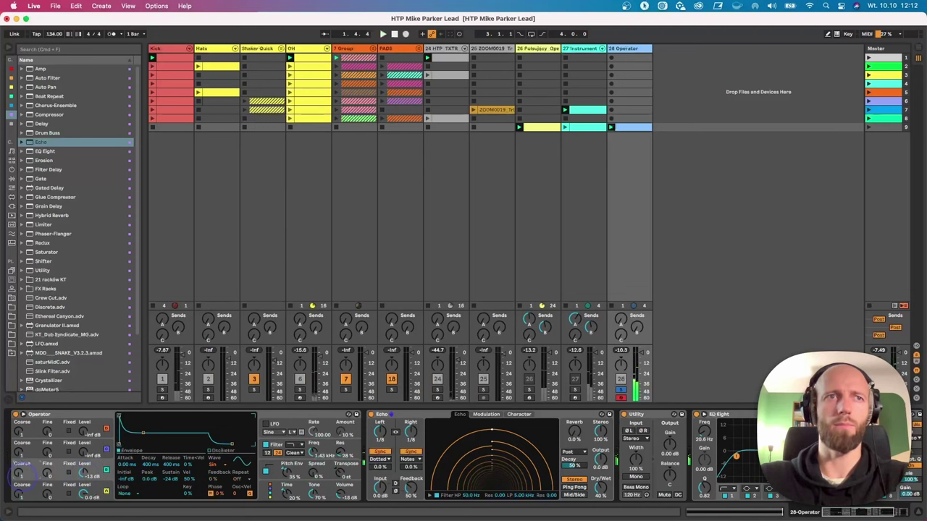
{"action": "left_click", "coordinate": [88, 471]}
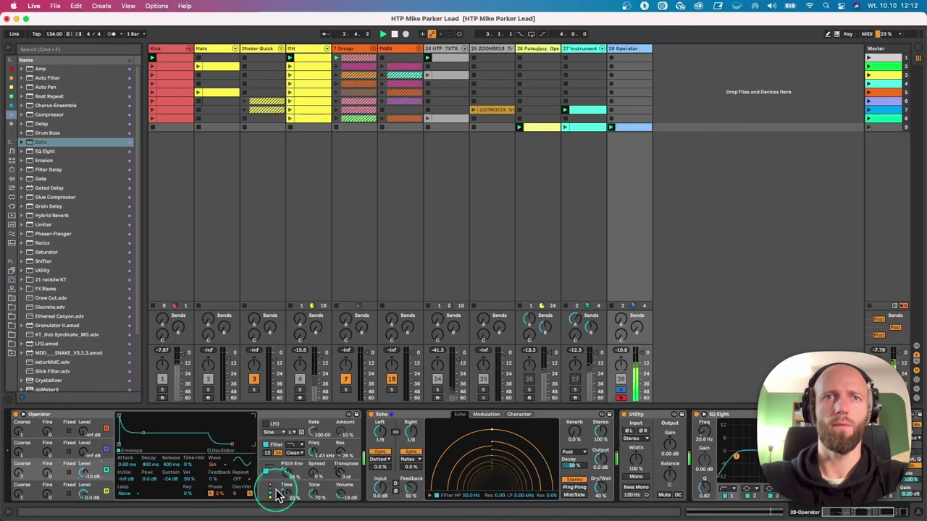
Unsolo track 28 so the full mix plays and raise Operator's global Time to 55%.
{"action": "left_click_drag", "start_coordinate": [288, 498], "coordinate": [287, 491]}
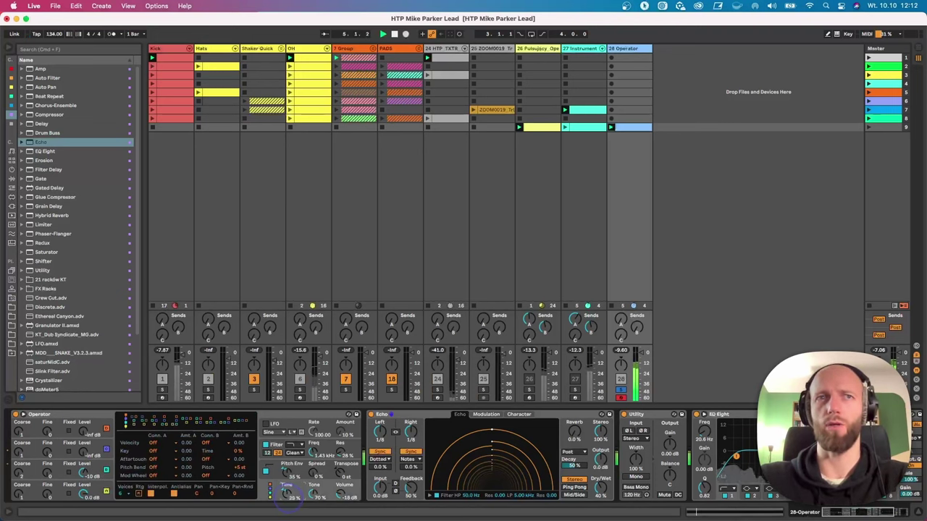
{"action": "left_click", "coordinate": [621, 389]}
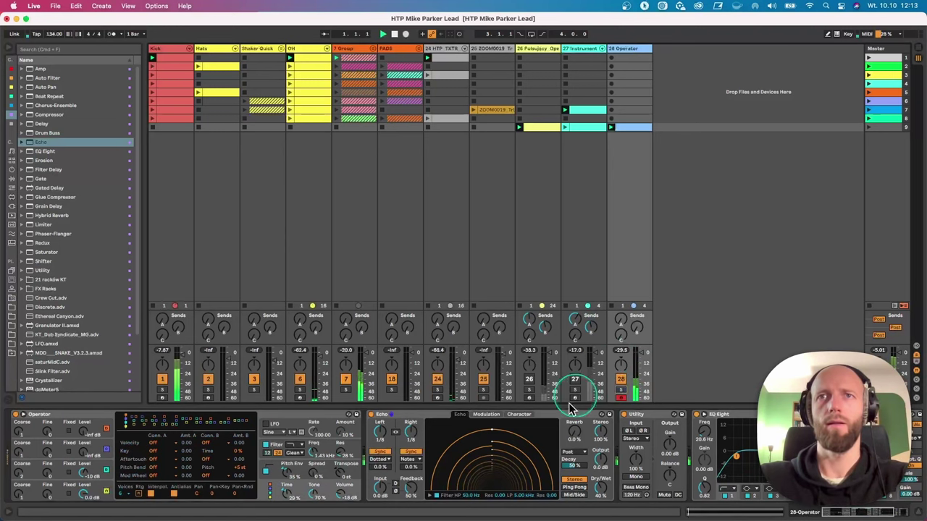
{"action": "left_click_drag", "start_coordinate": [287, 493], "coordinate": [287, 464]}
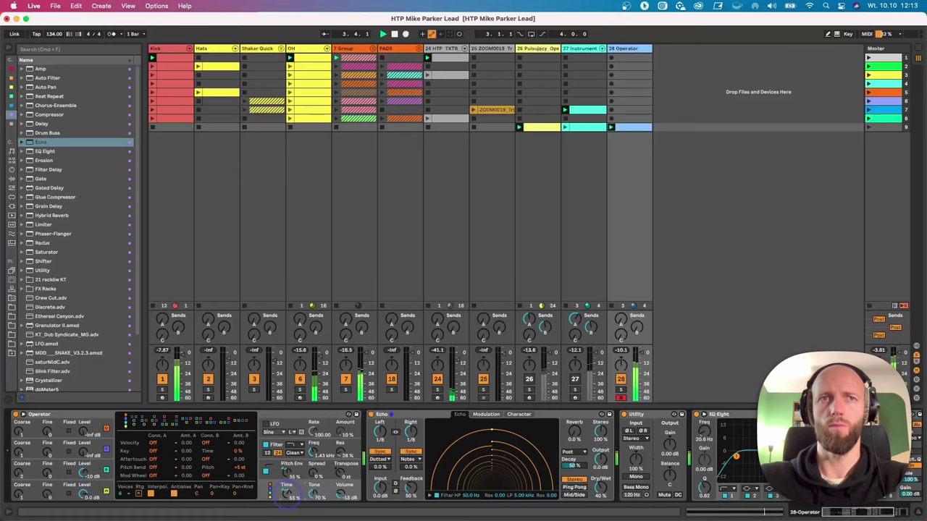
Set the attack of Operator's pitch envelope to 87.2 ms.
{"action": "left_click", "coordinate": [268, 449]}
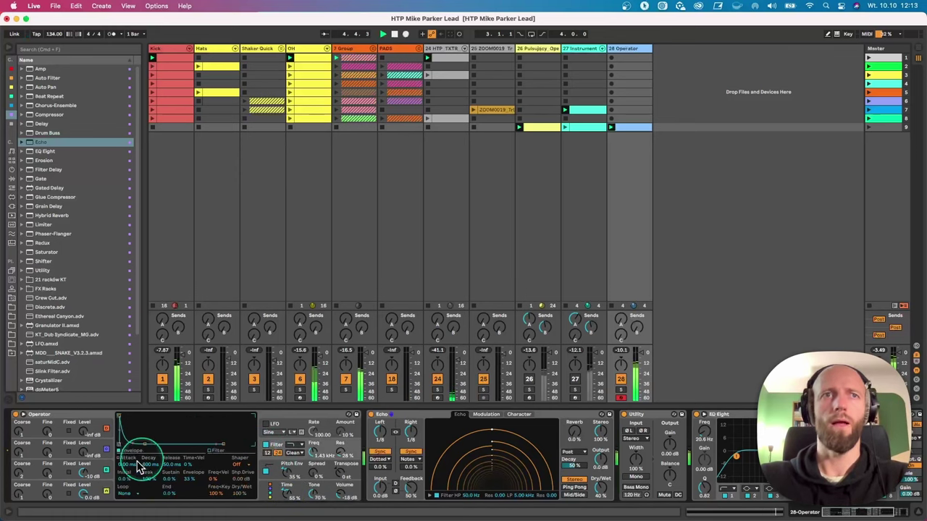
{"action": "left_click", "coordinate": [264, 461]}
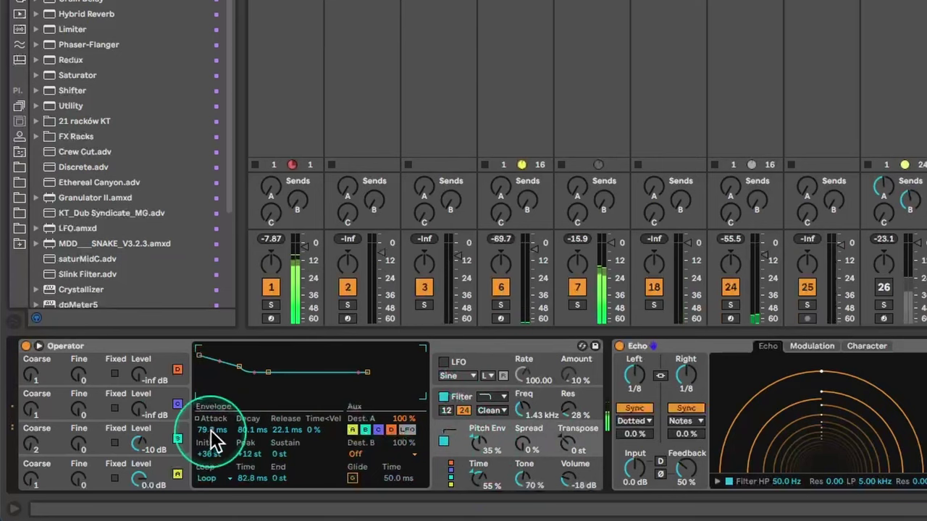
{"action": "left_click_drag", "start_coordinate": [212, 438], "coordinate": [212, 470]}
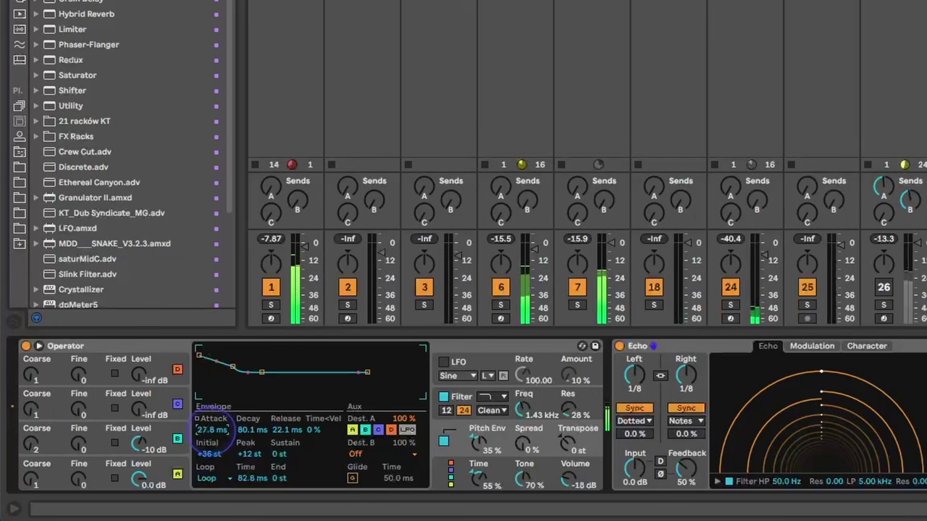
{"action": "left_click_drag", "start_coordinate": [212, 433], "coordinate": [212, 439]}
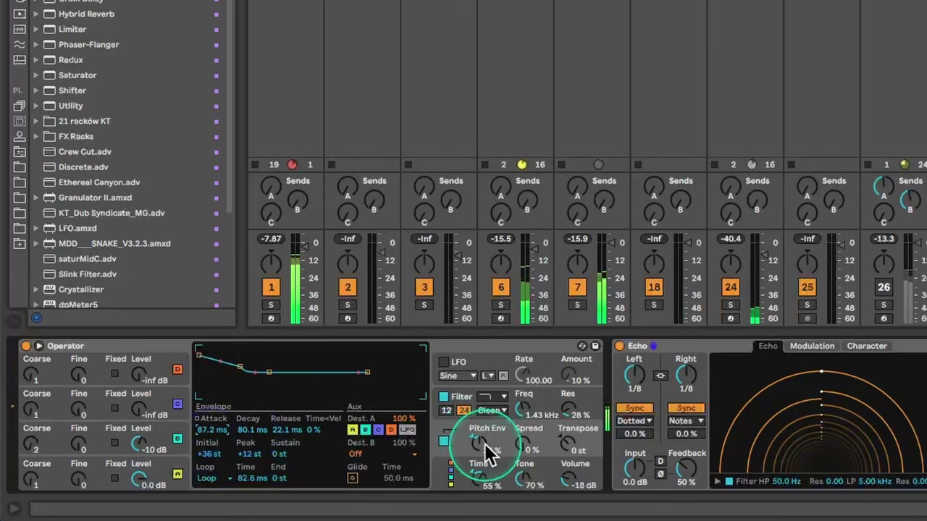
Reduce Operator's Pitch Env amount to 30% and its filter frequency to 961 Hz.
{"action": "left_click_drag", "start_coordinate": [482, 443], "coordinate": [483, 455]}
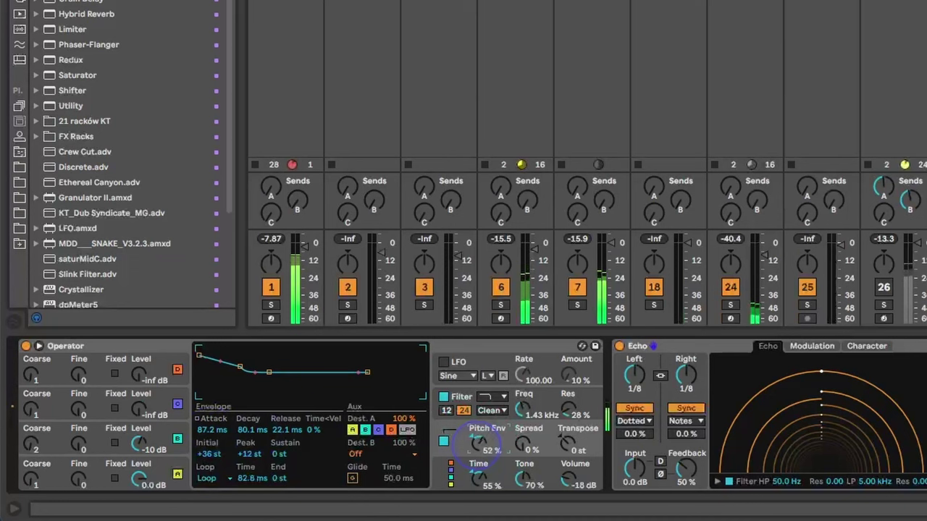
{"action": "left_click_drag", "start_coordinate": [479, 441], "coordinate": [479, 448]}
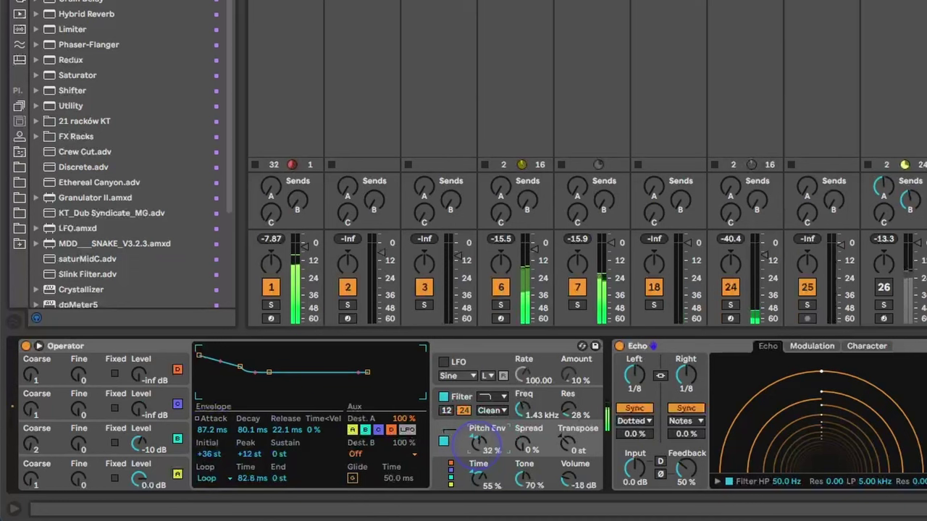
{"action": "left_click_drag", "start_coordinate": [536, 399], "coordinate": [538, 405]}
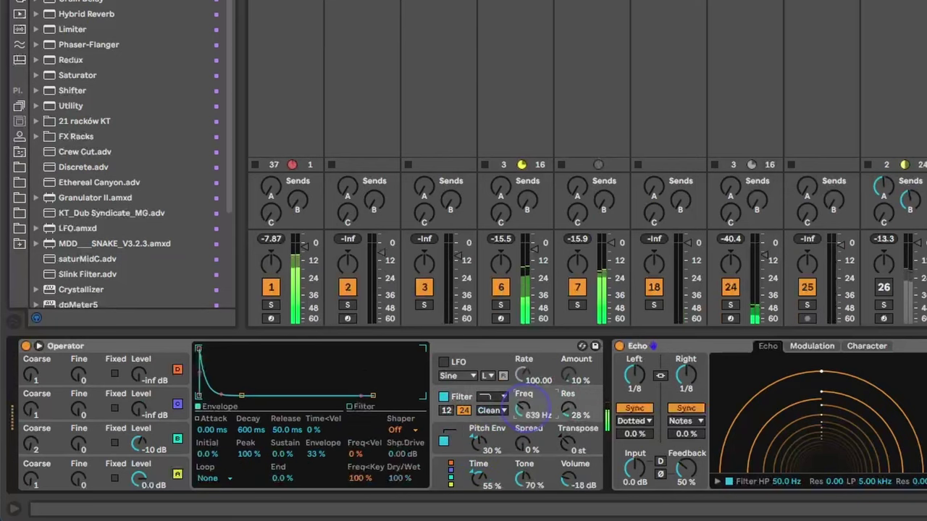
Collapse the Echo and Utility devices and raise Operator's Pitch Env amount to 37%.
{"action": "double_click", "coordinate": [710, 345]}
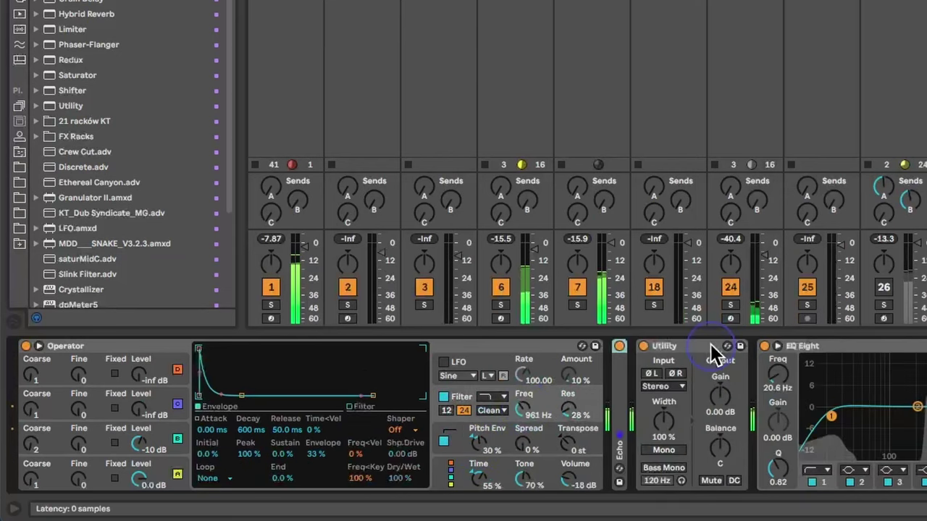
{"action": "double_click", "coordinate": [702, 345]}
{"action": "left_click", "coordinate": [679, 374]}
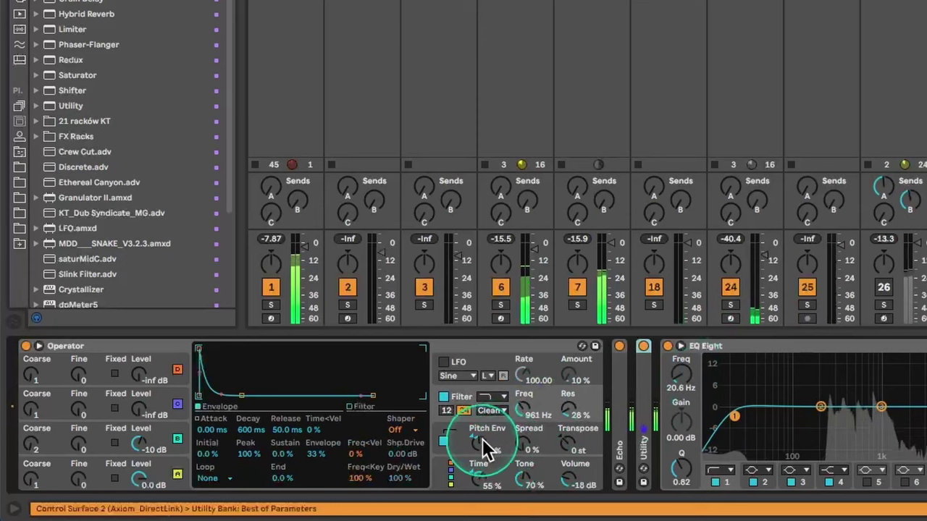
{"action": "left_click_drag", "start_coordinate": [480, 440], "coordinate": [479, 433]}
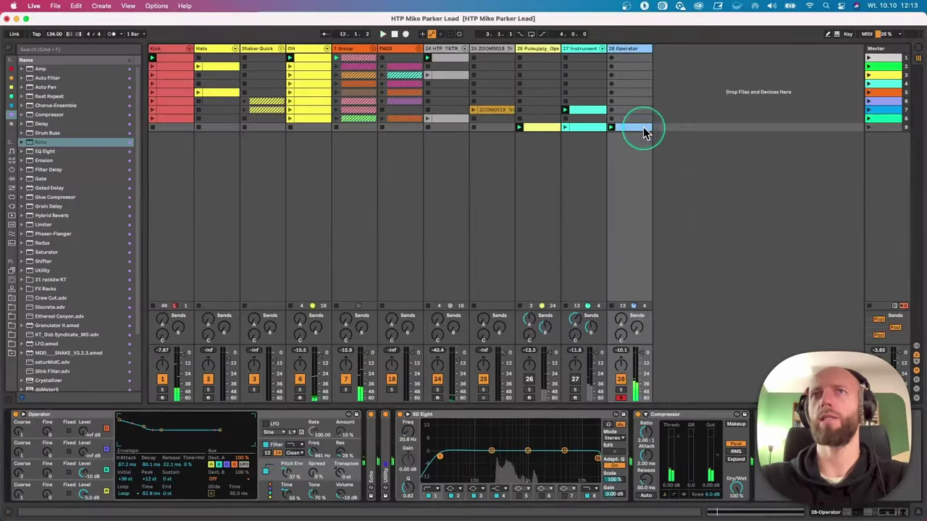
Copy the scene 7 clip from track 27 to the same scene on track 28 and launch it.
{"action": "left_click", "coordinate": [620, 197]}
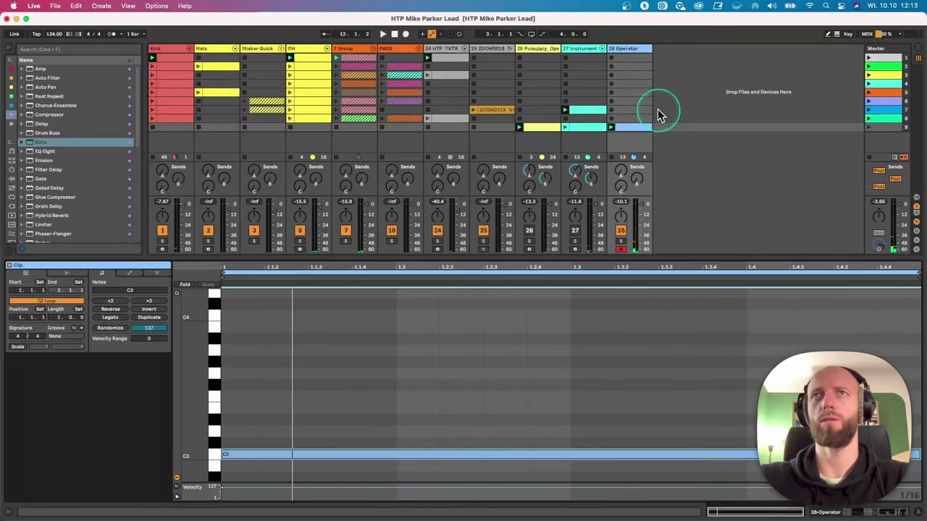
{"action": "left_click_drag", "start_coordinate": [579, 114], "coordinate": [617, 117]}
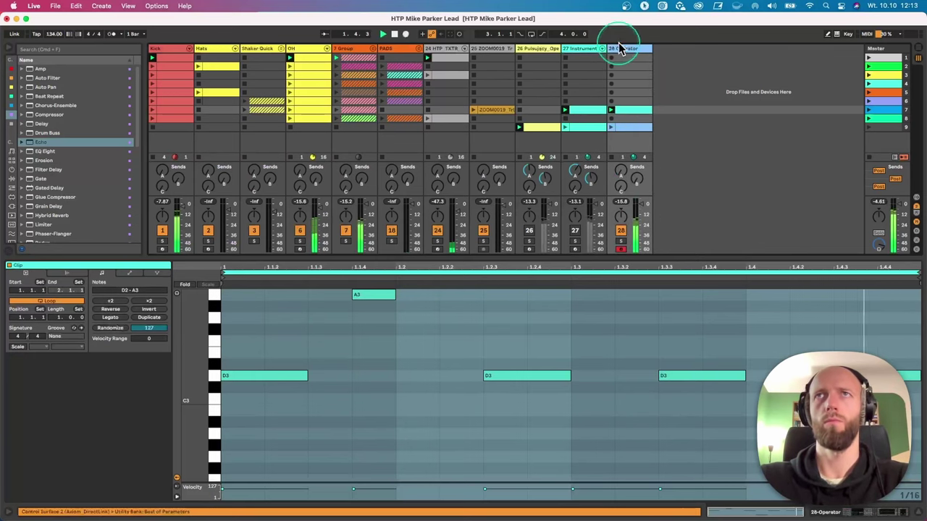
Lower the level of Operator's oscillator B on track 28 to -47 dB.
{"action": "left_click", "coordinate": [619, 49]}
{"action": "mouse_move", "coordinate": [139, 443]}
{"action": "left_mouse_down"}
{"action": "mouse_move", "coordinate": [140, 427]}
{"action": "mouse_move", "coordinate": [142, 448]}
{"action": "left_mouse_up"}
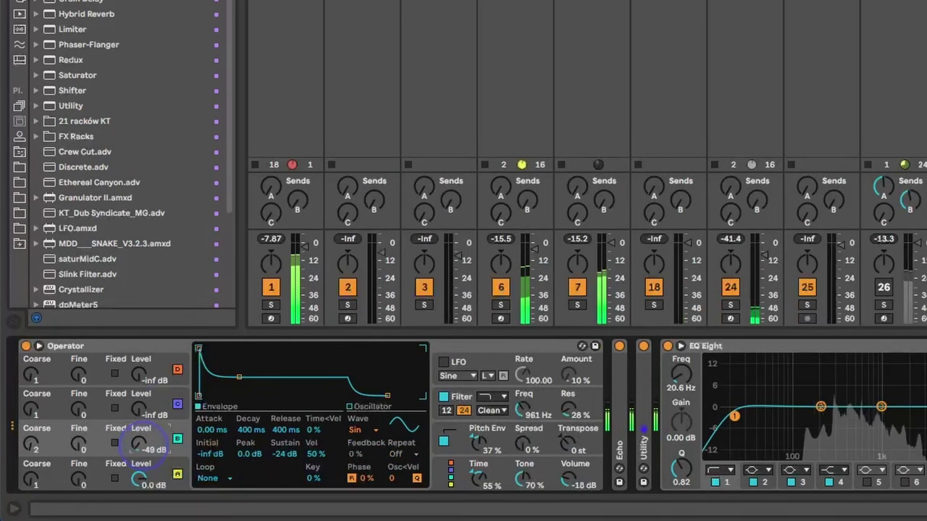
{"action": "left_click_drag", "start_coordinate": [140, 443], "coordinate": [140, 443]}
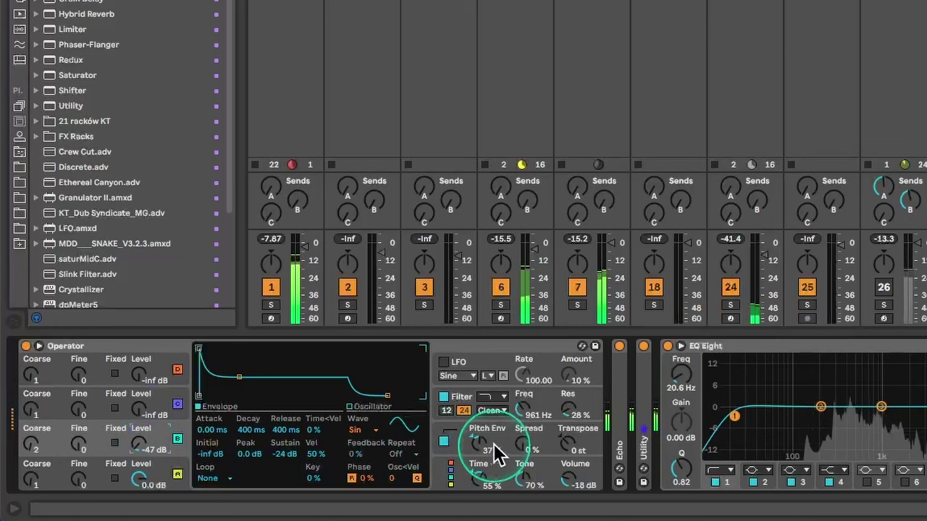
Raise the Pitch Env amount to 61% and lower the pitch envelope's initial value to +30 st.
{"action": "left_click_drag", "start_coordinate": [493, 444], "coordinate": [478, 444]}
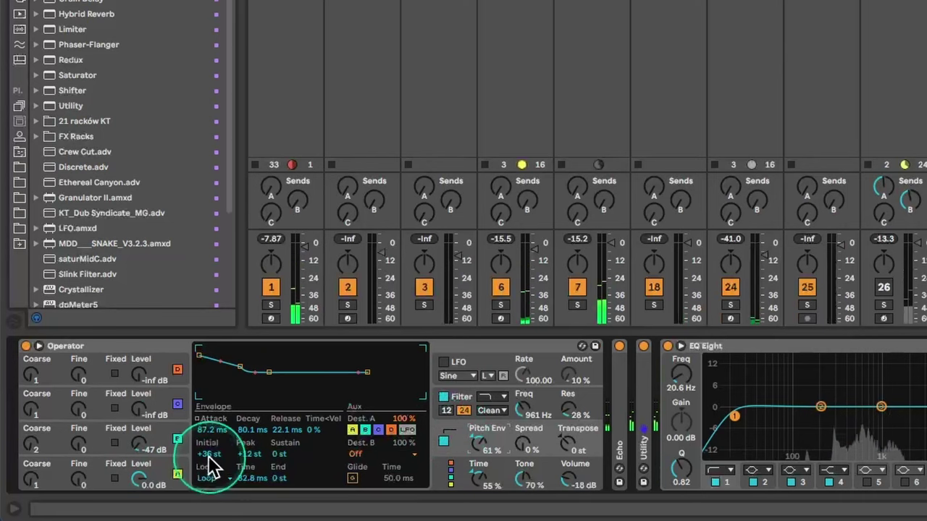
{"action": "left_click_drag", "start_coordinate": [208, 454], "coordinate": [210, 456]}
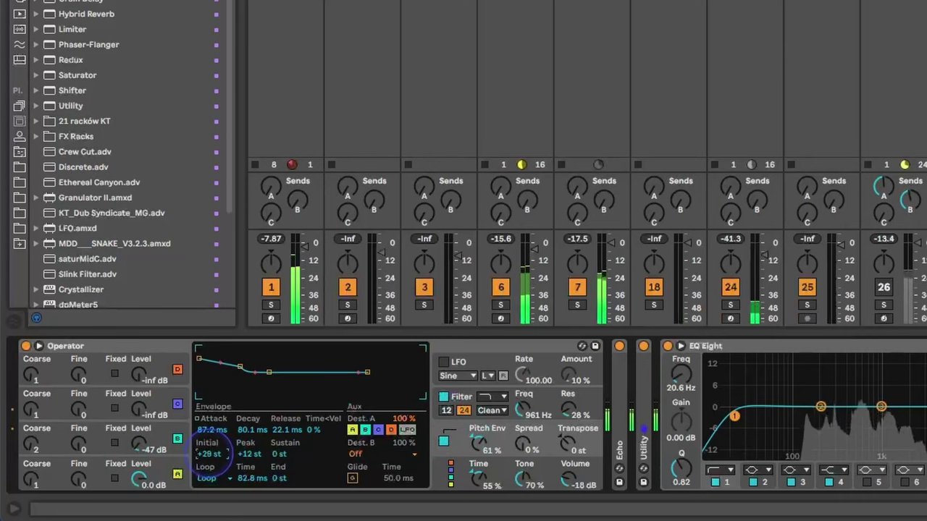
{"action": "left_click_drag", "start_coordinate": [210, 453], "coordinate": [210, 450]}
Shorten the pitch envelope's attack to 49.2 ms.
{"action": "left_click", "coordinate": [211, 429]}
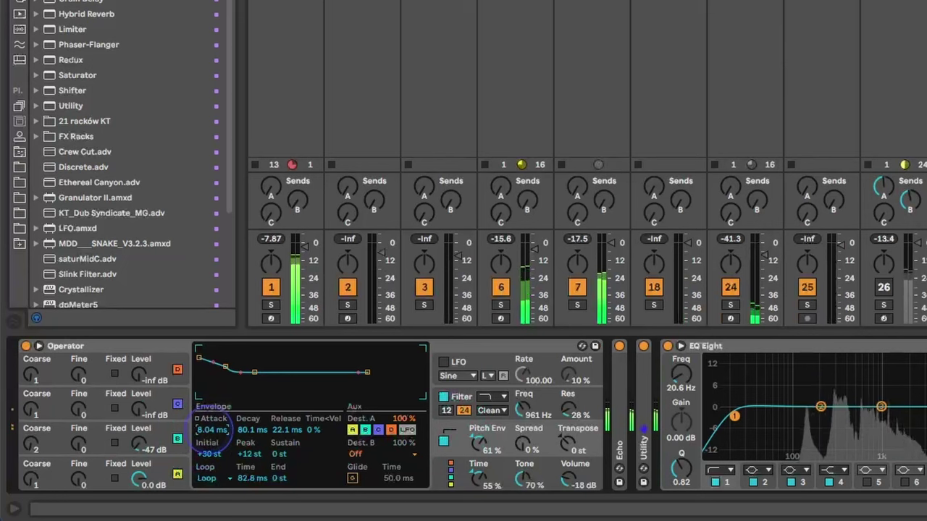
{"action": "left_click", "coordinate": [212, 433]}
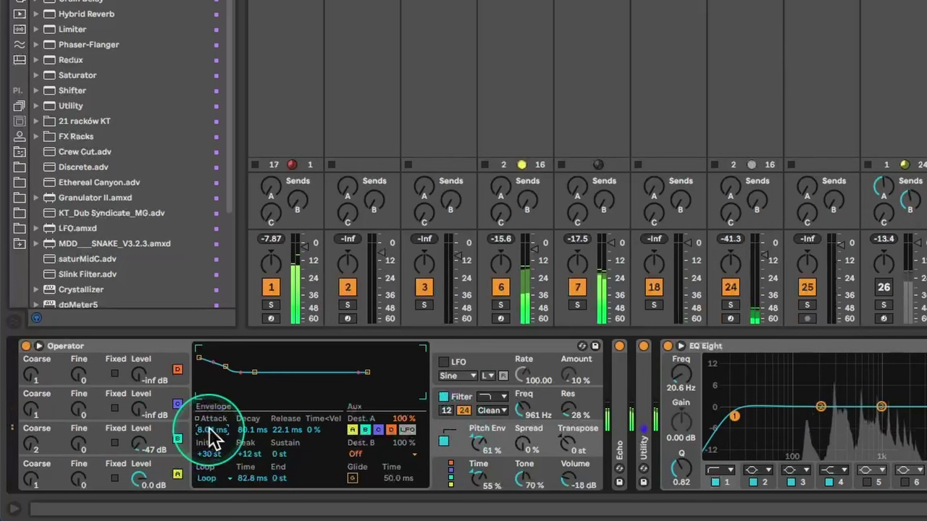
{"action": "left_click_drag", "start_coordinate": [212, 433], "coordinate": [227, 411]}
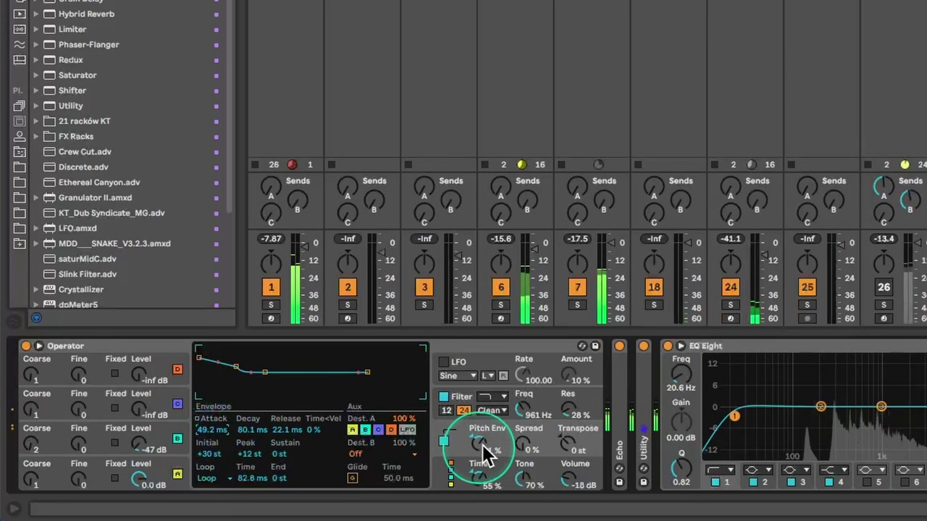
Set Operator's Pitch Env amount to 41% and global Time to 42%, with the pitch envelope switched off.
{"action": "left_click_drag", "start_coordinate": [481, 443], "coordinate": [485, 481]}
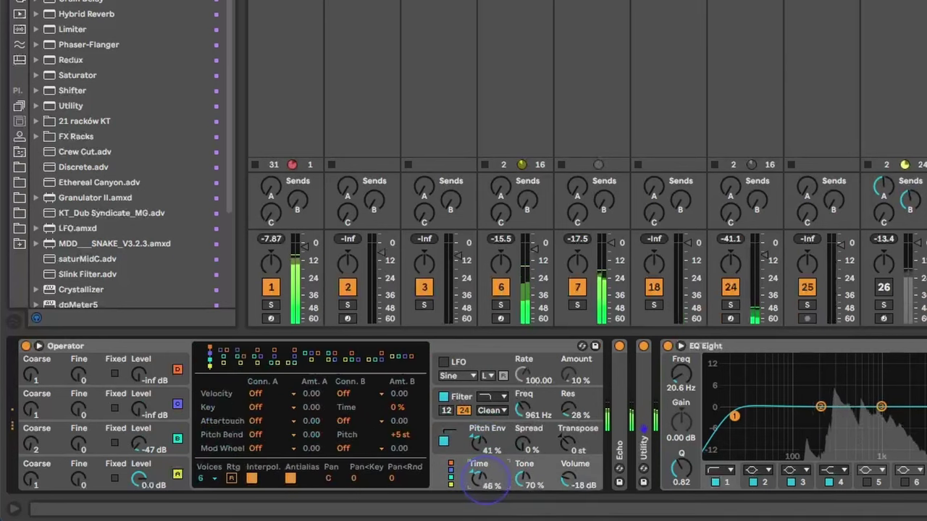
{"action": "left_click", "coordinate": [446, 442]}
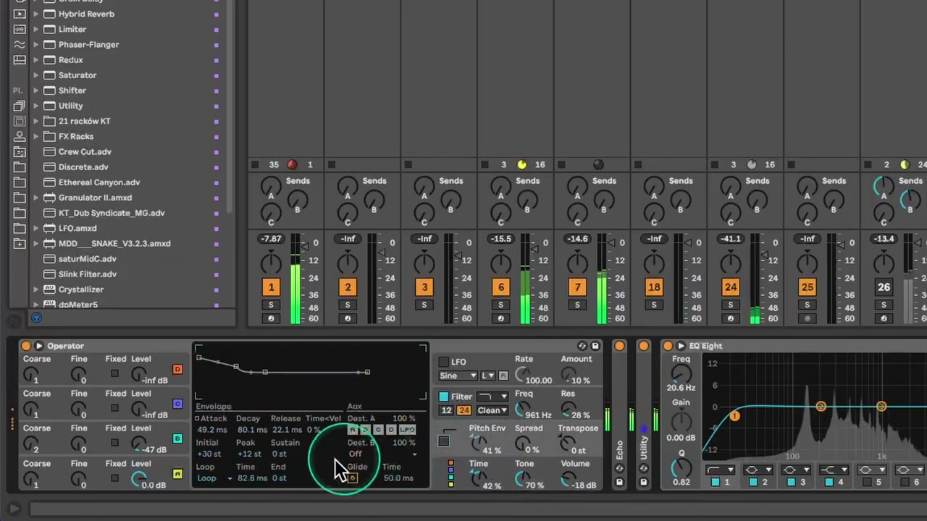
Set the pitch envelope to 130 ms loop time, +39 st initial and 6.64 ms attack, and raise oscillator B's level to -12 dB.
{"action": "left_click_drag", "start_coordinate": [261, 471], "coordinate": [249, 480]}
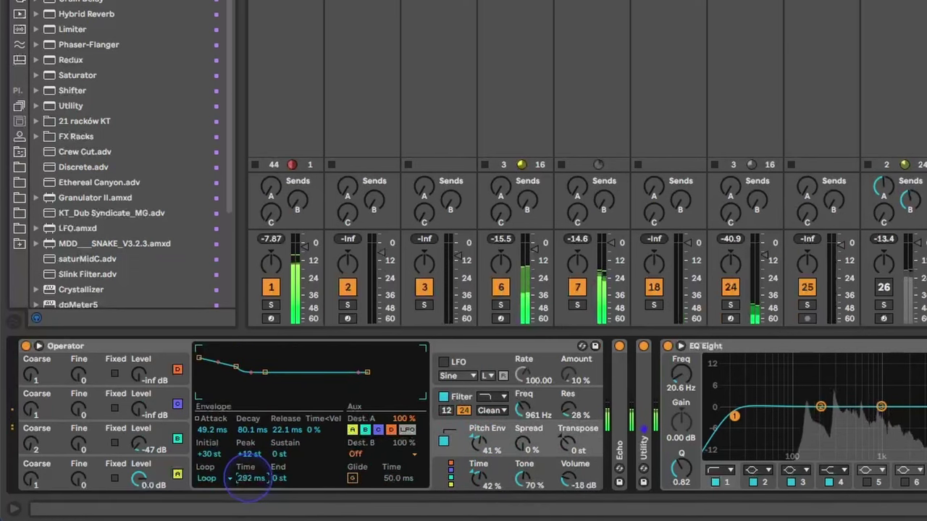
{"action": "mouse_move", "coordinate": [221, 452]}
{"action": "left_mouse_down"}
{"action": "mouse_move", "coordinate": [209, 441]}
{"action": "mouse_move", "coordinate": [208, 456]}
{"action": "left_mouse_up"}
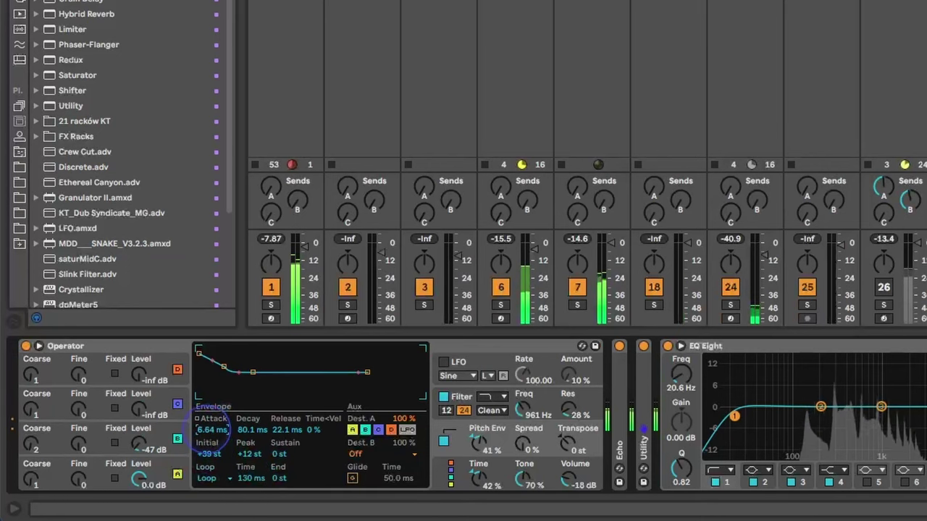
{"action": "left_click_drag", "start_coordinate": [139, 445], "coordinate": [139, 436]}
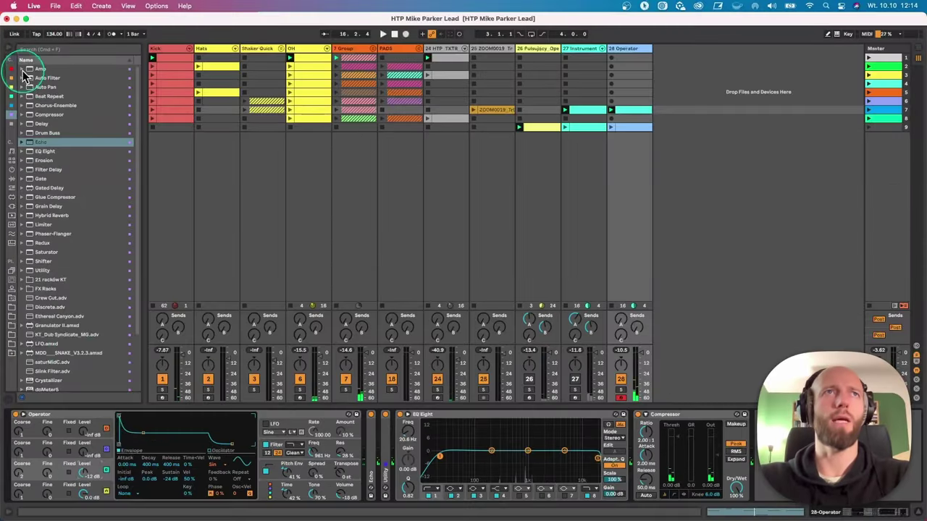
Insert the Discrete Amp preset between Echo and Utility, reduce its Dry/Wet to 36.5%, switch its output mode and collapse it.
{"action": "left_click", "coordinate": [22, 70]}
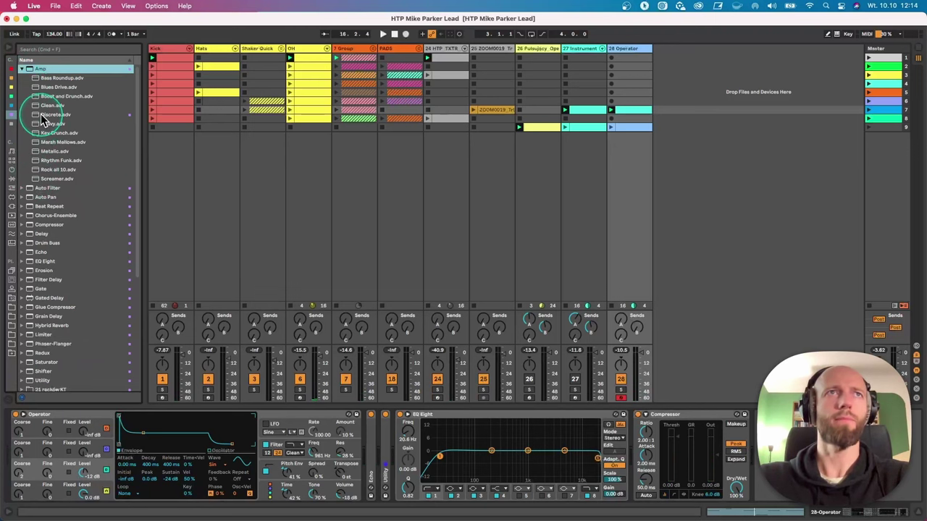
{"action": "left_click_drag", "start_coordinate": [44, 115], "coordinate": [380, 478]}
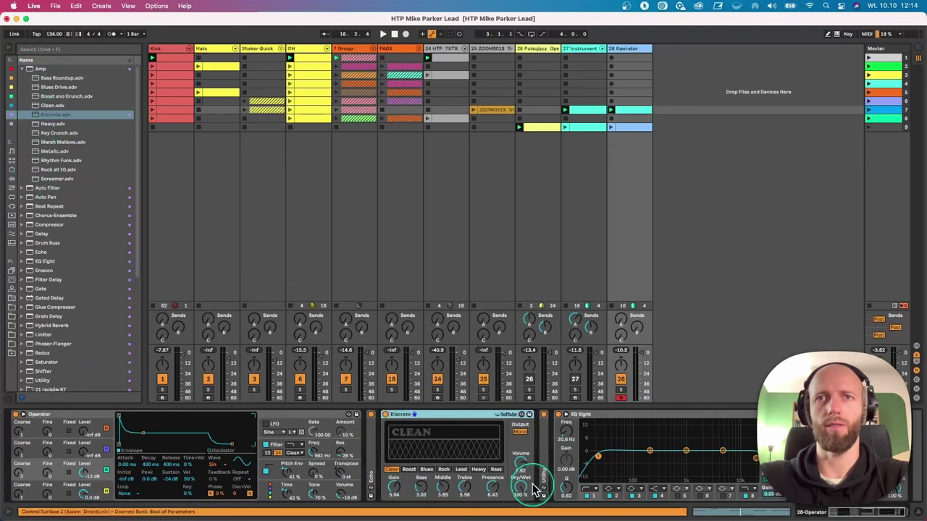
{"action": "left_click_drag", "start_coordinate": [520, 486], "coordinate": [520, 492]}
{"action": "key", "text": "space"}
{"action": "left_click", "coordinate": [519, 432]}
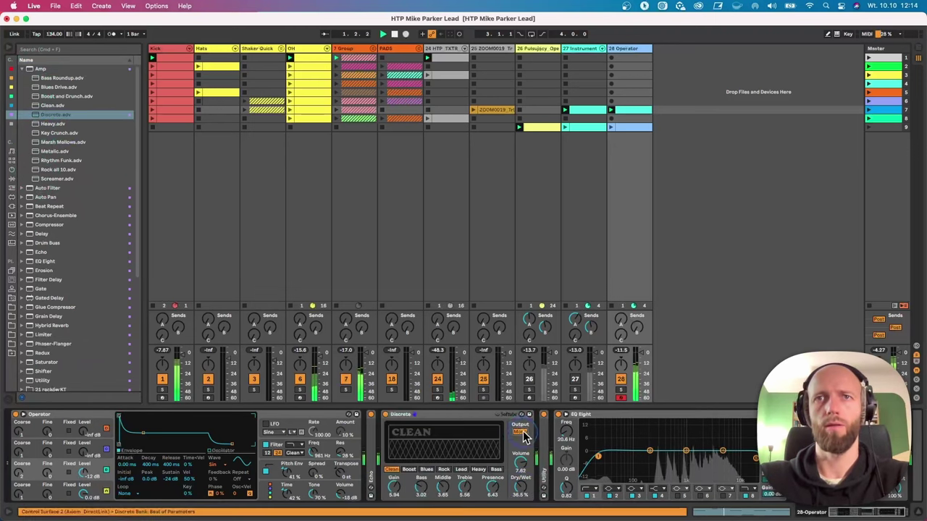
{"action": "left_click_drag", "start_coordinate": [484, 415], "coordinate": [516, 490]}
{"action": "double_click", "coordinate": [455, 415]}
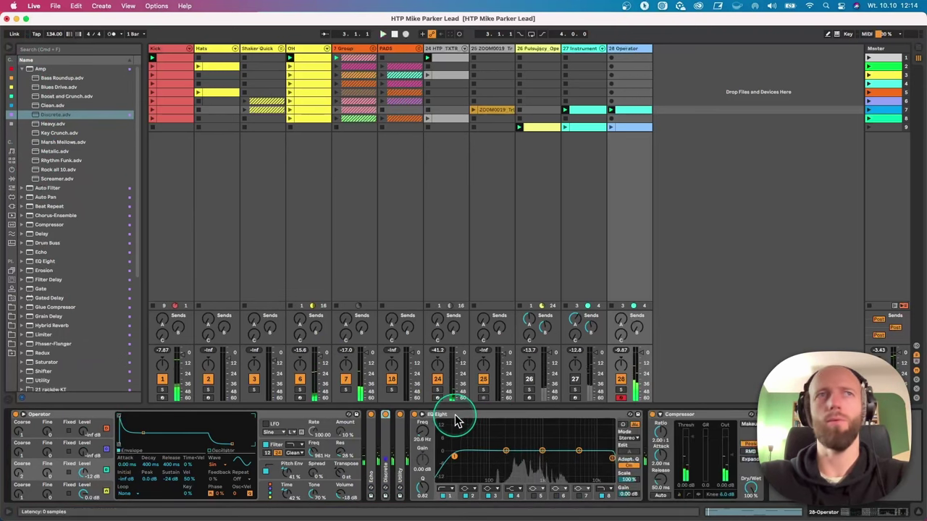
Add Redux after the Discrete amp with a 10.8 kHz rate, 1.0% jitter and 28% Dry/Wet.
{"action": "scroll", "coordinate": [70, 263], "scroll_direction": "down", "scroll_amount": 1}
{"action": "scroll", "coordinate": [70, 263], "scroll_direction": "down", "scroll_amount": 1}
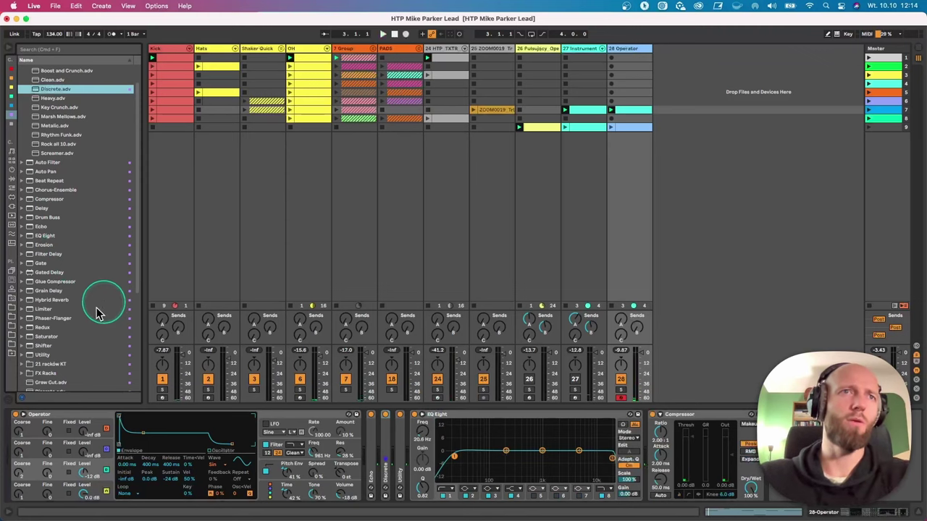
{"action": "left_click_drag", "start_coordinate": [31, 330], "coordinate": [421, 464]}
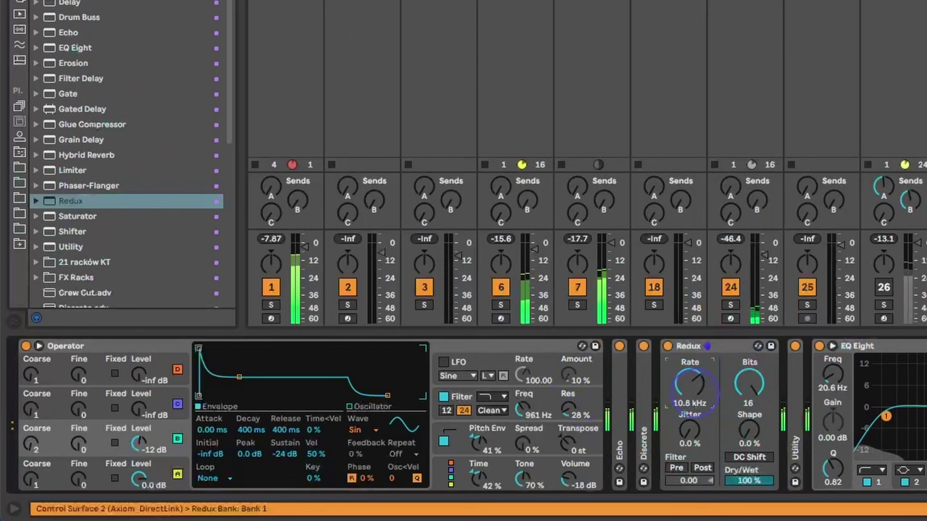
{"action": "mouse_move", "coordinate": [690, 434]}
{"action": "left_mouse_down"}
{"action": "mouse_move", "coordinate": [689, 423]}
{"action": "mouse_move", "coordinate": [689, 448]}
{"action": "left_mouse_up"}
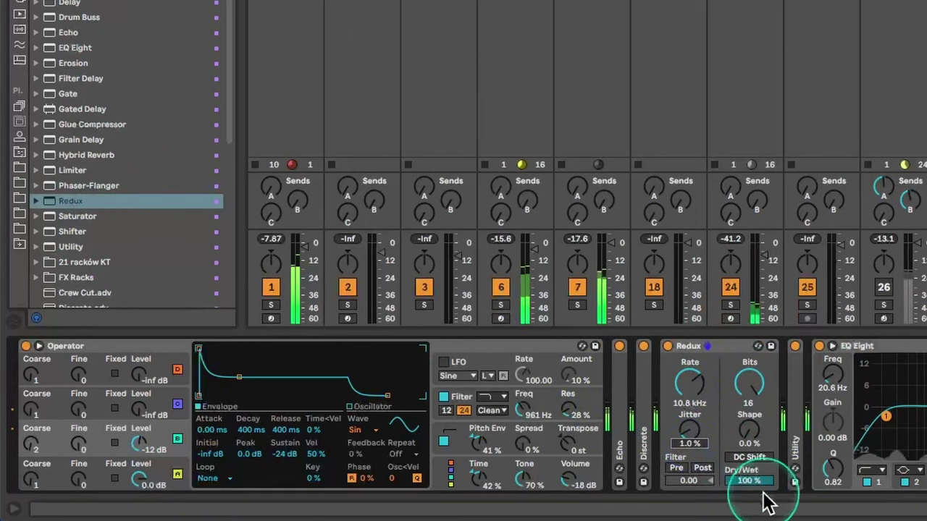
{"action": "left_click_drag", "start_coordinate": [755, 479], "coordinate": [755, 513]}
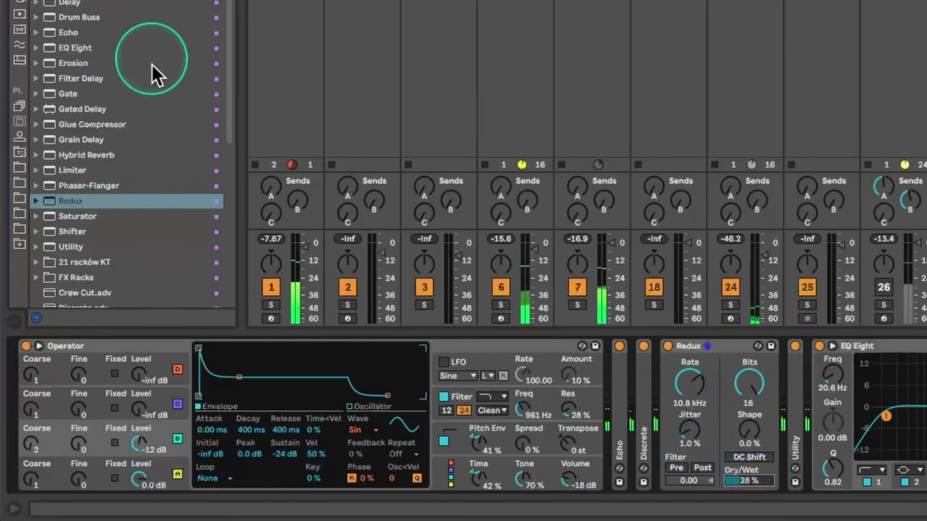
Insert an LFO device after Redux and map it to Redux's sample rate with a 39–75% range and a 0.06 Hz rate.
{"action": "scroll", "coordinate": [118, 244], "scroll_direction": "down", "scroll_amount": 6}
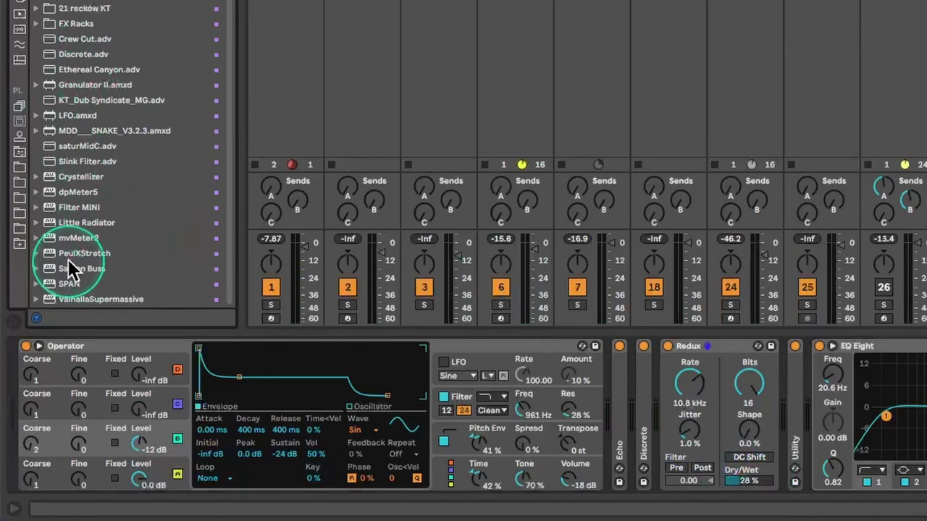
{"action": "left_click_drag", "start_coordinate": [60, 119], "coordinate": [795, 403]}
{"action": "left_click", "coordinate": [776, 365]}
{"action": "left_click", "coordinate": [665, 383]}
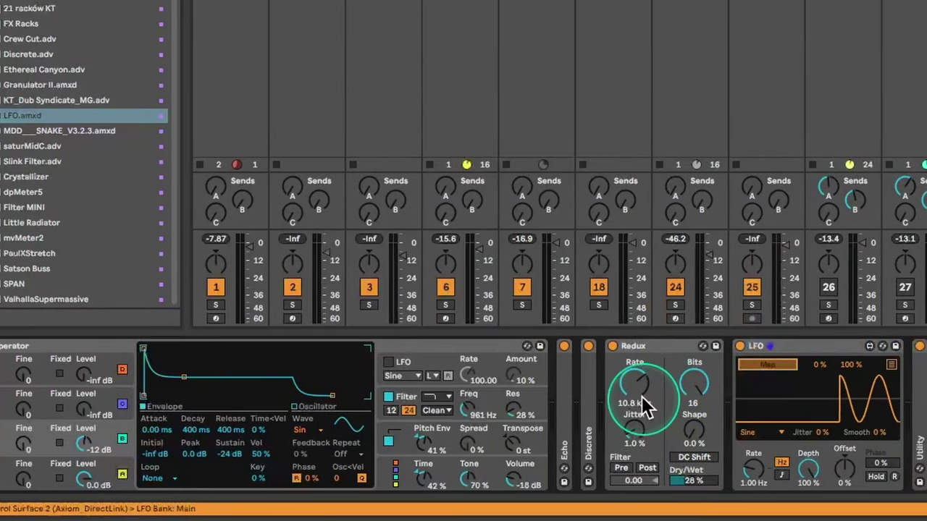
{"action": "left_click_drag", "start_coordinate": [811, 365], "coordinate": [840, 373]}
{"action": "mouse_move", "coordinate": [735, 469]}
{"action": "left_mouse_down"}
{"action": "mouse_move", "coordinate": [739, 502]}
{"action": "mouse_move", "coordinate": [731, 474]}
{"action": "left_mouse_up"}
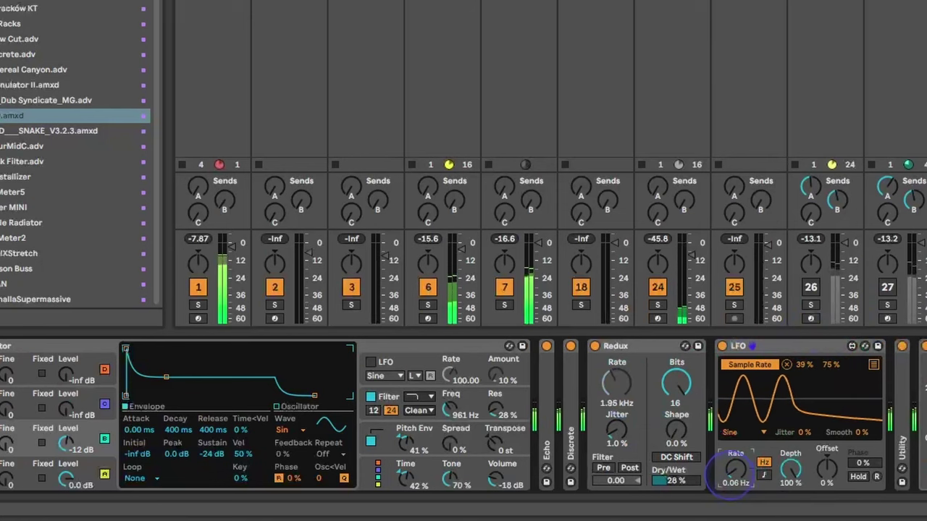
Set the LFO's mapping range to 46–74% and rate to 0.07 Hz, and lower Redux's Dry/Wet to 23%.
{"action": "left_click_drag", "start_coordinate": [812, 364], "coordinate": [826, 362]}
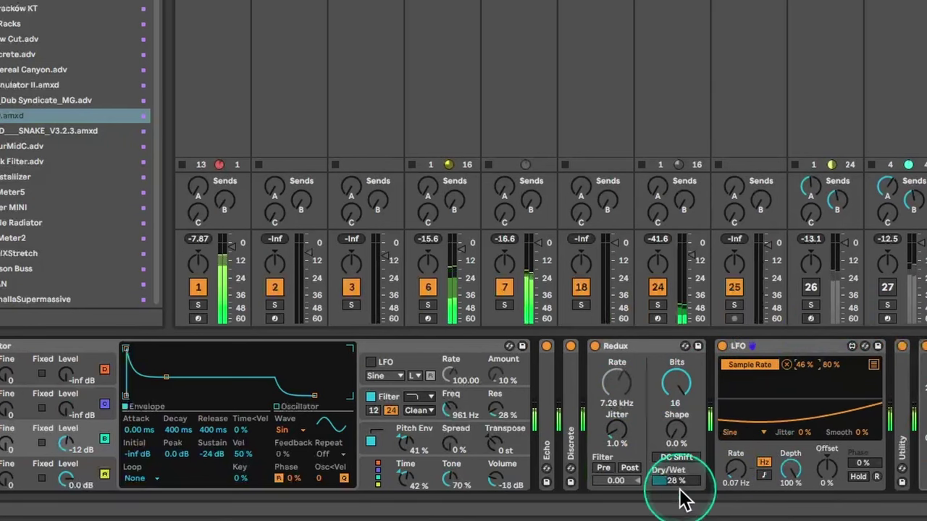
{"action": "left_click_drag", "start_coordinate": [677, 480], "coordinate": [675, 482]}
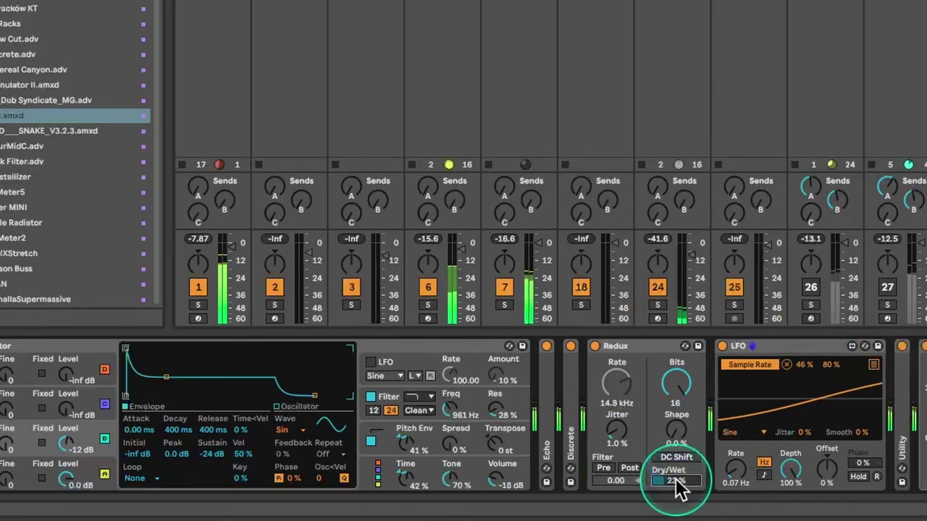
{"action": "left_click_drag", "start_coordinate": [842, 364], "coordinate": [842, 371]}
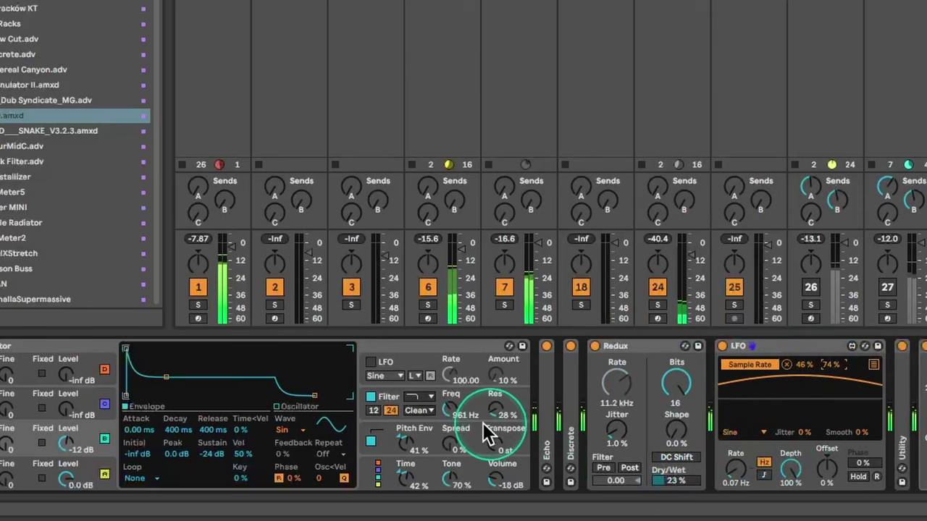
Tune Operator's filter to about 495 Hz with a 65.5 ms envelope attack and 26% envelope amount, set Time to 50%, and stop playback.
{"action": "left_click_drag", "start_coordinate": [447, 407], "coordinate": [448, 392]}
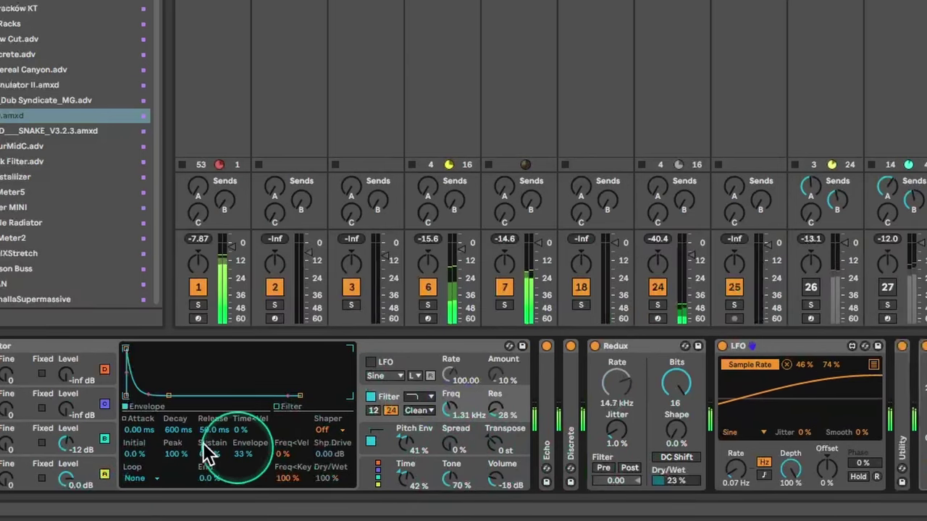
{"action": "mouse_move", "coordinate": [138, 429]}
{"action": "left_mouse_down"}
{"action": "mouse_move", "coordinate": [137, 413]}
{"action": "mouse_move", "coordinate": [138, 429]}
{"action": "left_mouse_up"}
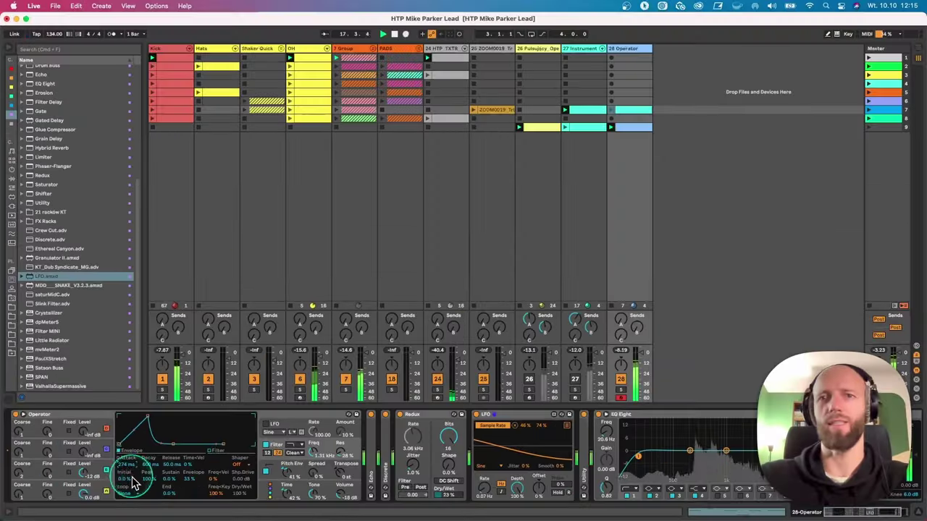
{"action": "left_click_drag", "start_coordinate": [123, 459], "coordinate": [123, 468]}
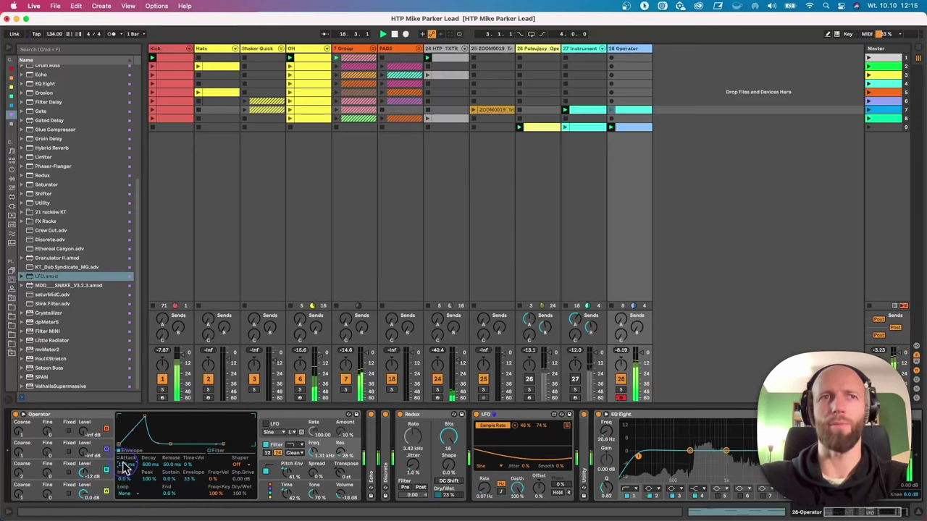
{"action": "left_click", "coordinate": [274, 471]}
{"action": "left_click_drag", "start_coordinate": [312, 452], "coordinate": [312, 455]}
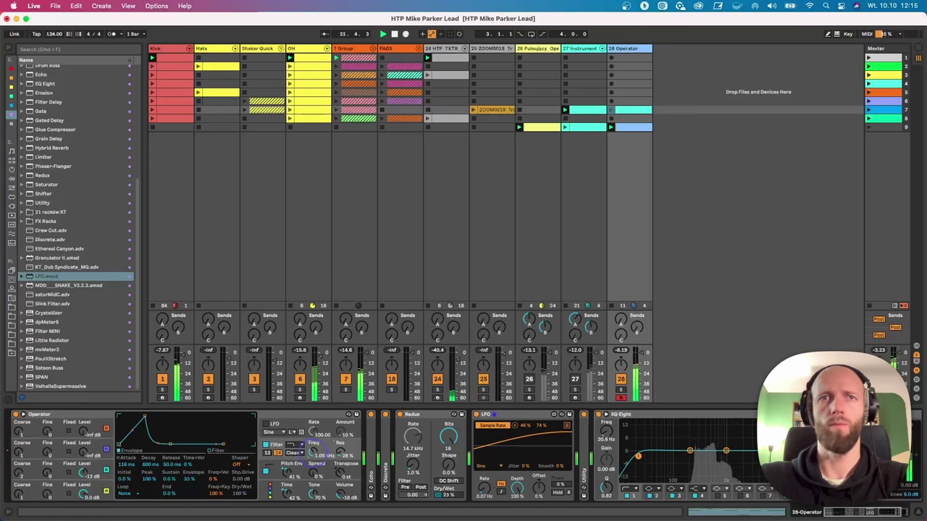
{"action": "left_click_drag", "start_coordinate": [123, 464], "coordinate": [123, 456]}
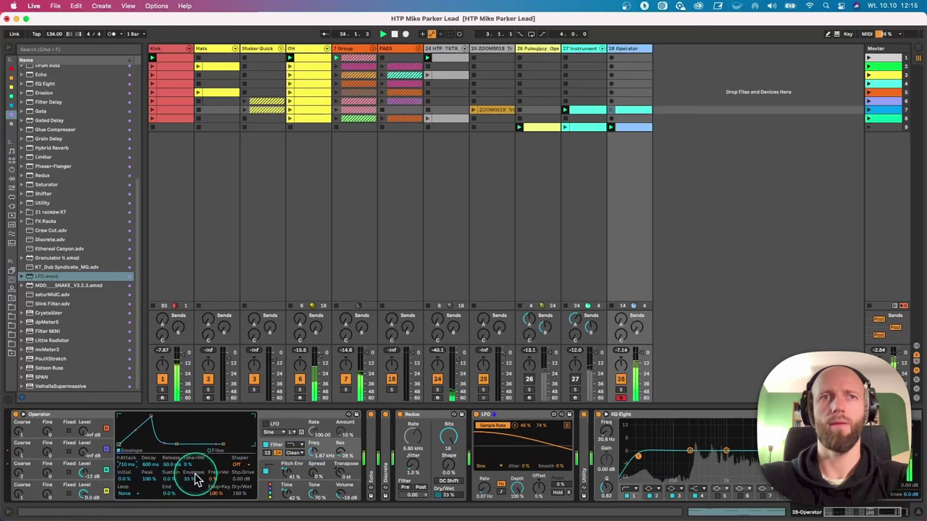
{"action": "left_click_drag", "start_coordinate": [193, 478], "coordinate": [194, 487]}
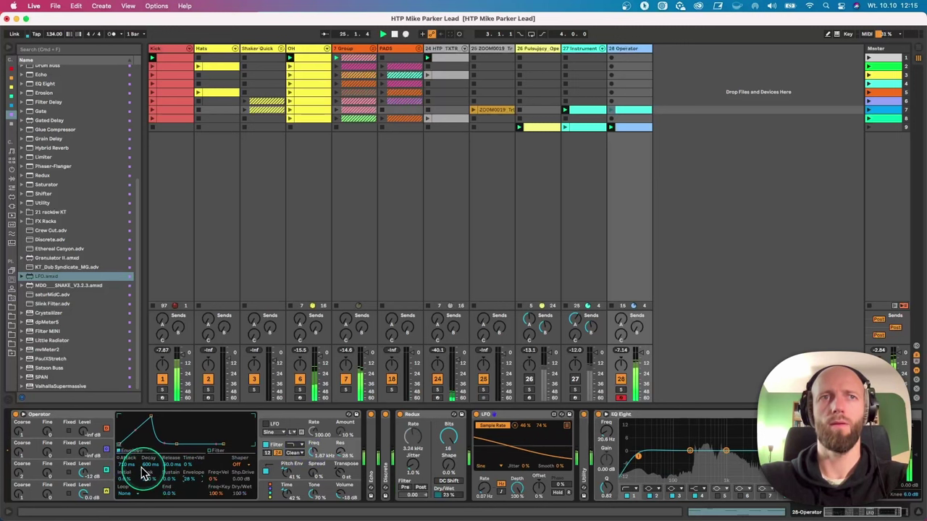
{"action": "left_click_drag", "start_coordinate": [314, 451], "coordinate": [315, 451]}
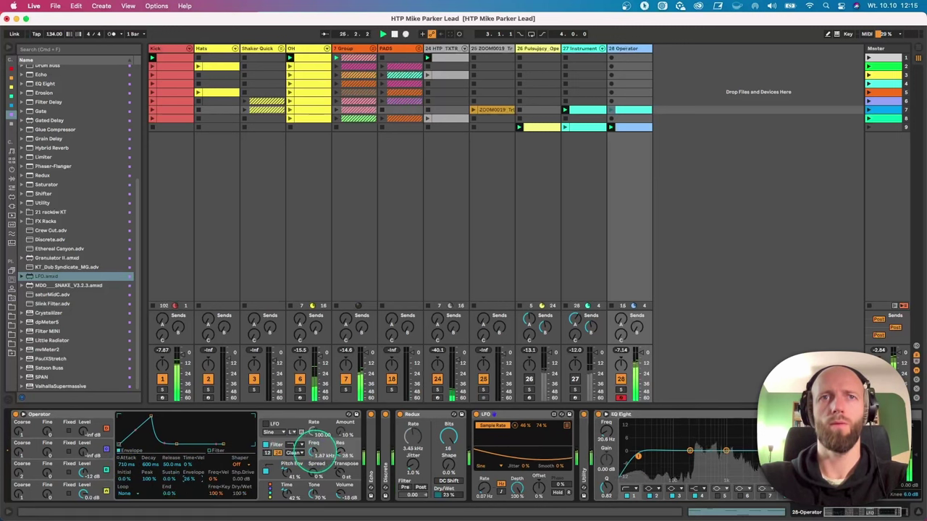
{"action": "key", "text": "space"}
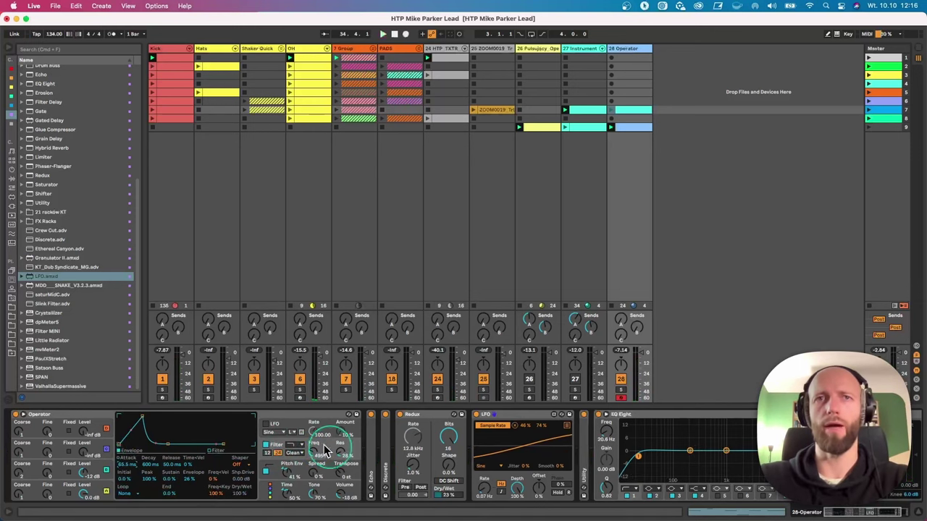
Examine the pitch envelope settings on track 28, and compare them with the Instrument Rack and its macros on track 27.
{"action": "left_click", "coordinate": [264, 469]}
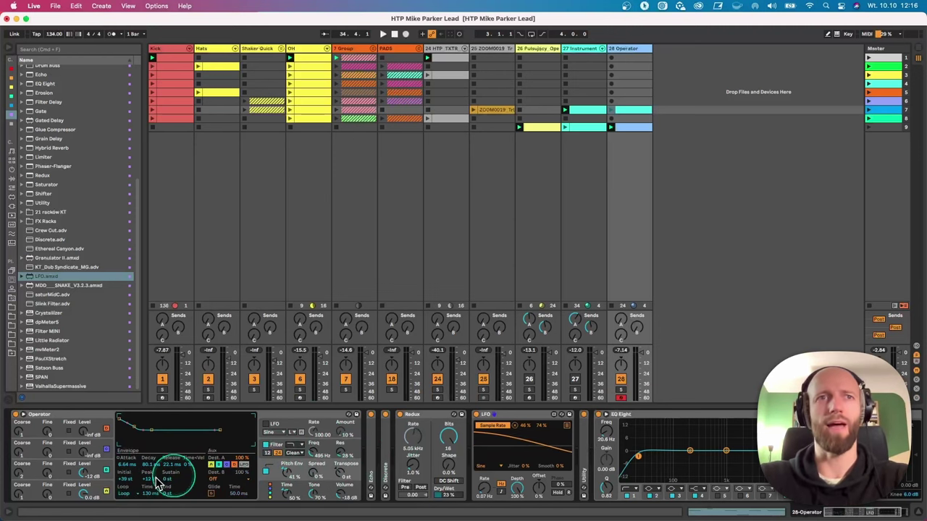
{"action": "left_click", "coordinate": [577, 50]}
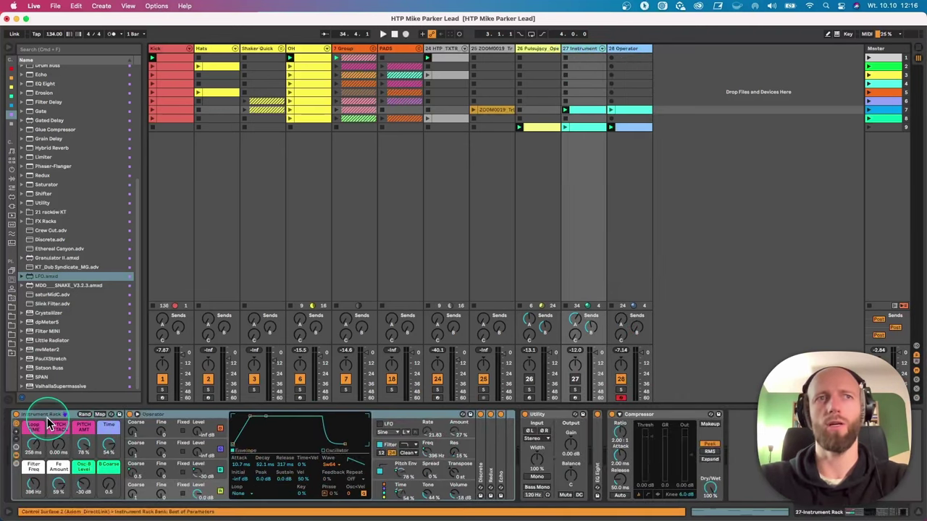
{"action": "left_click", "coordinate": [44, 416]}
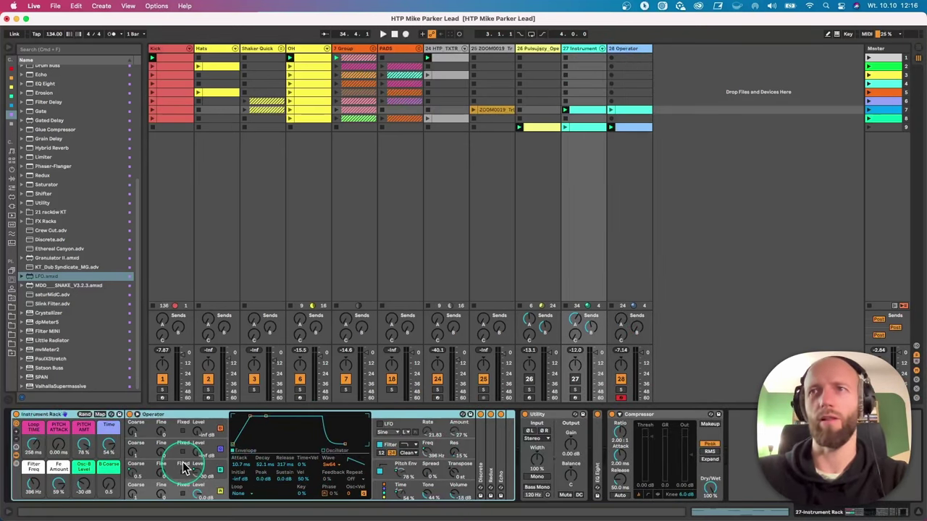